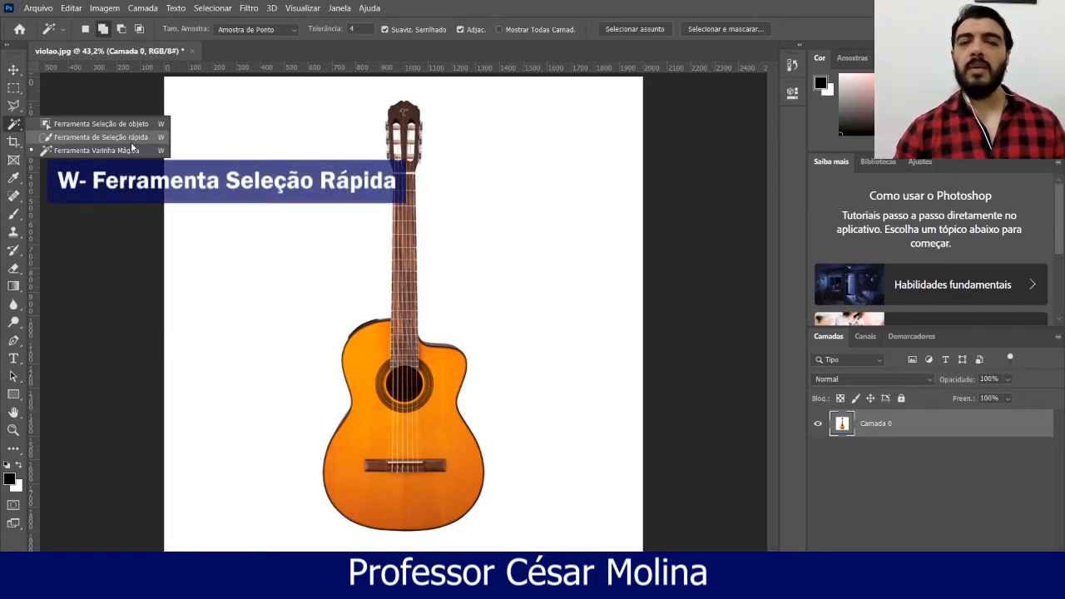
Select the white background around the guitar using the Quick Selection tool with the brush size set to 241
left_click(109, 138)
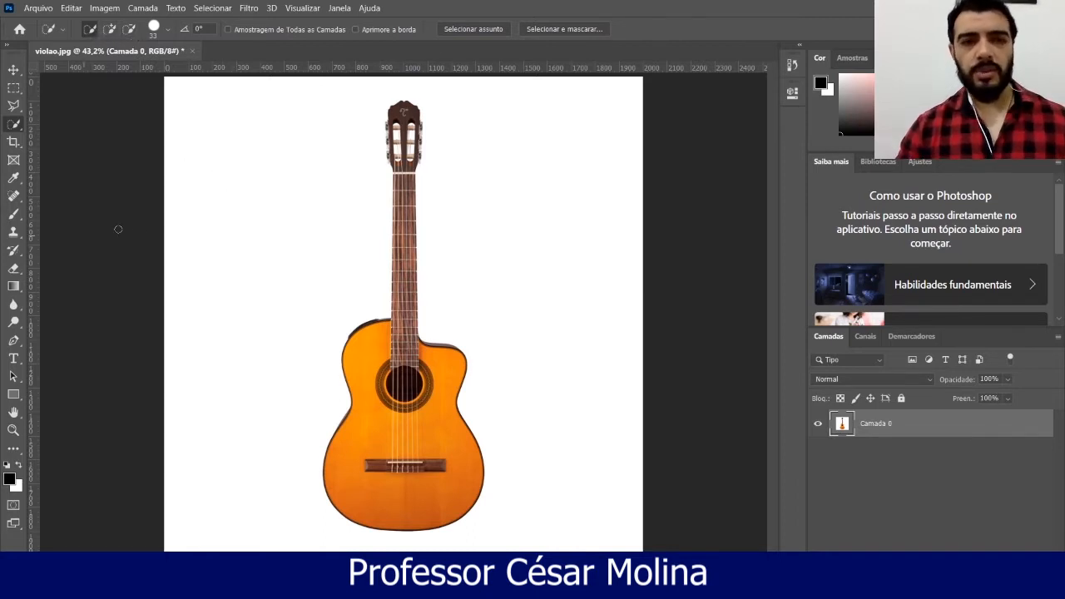
left_click_drag(225, 154, 259, 164)
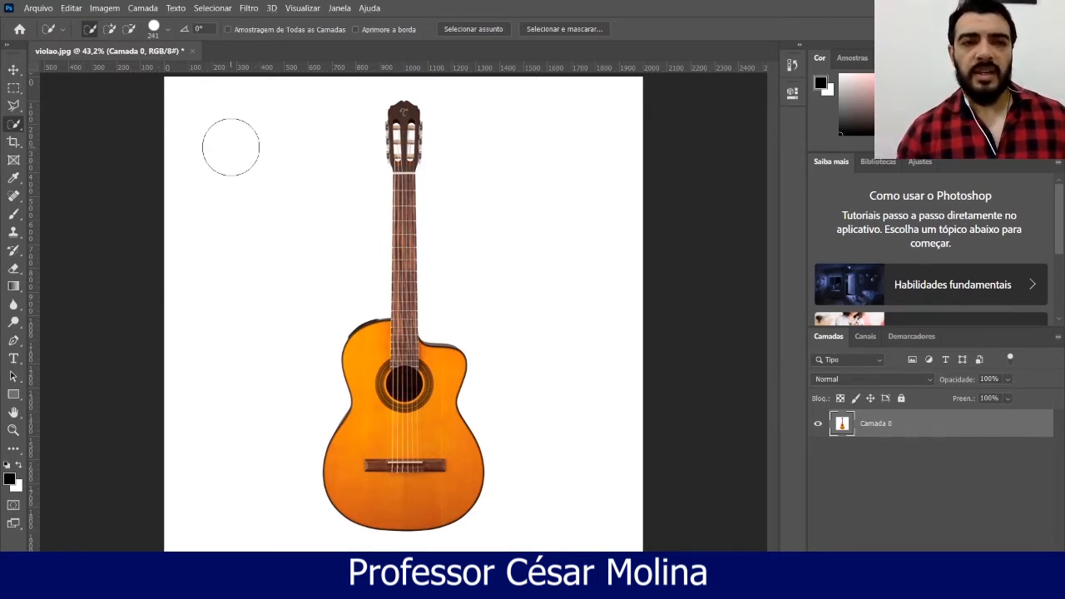
left_click(230, 148)
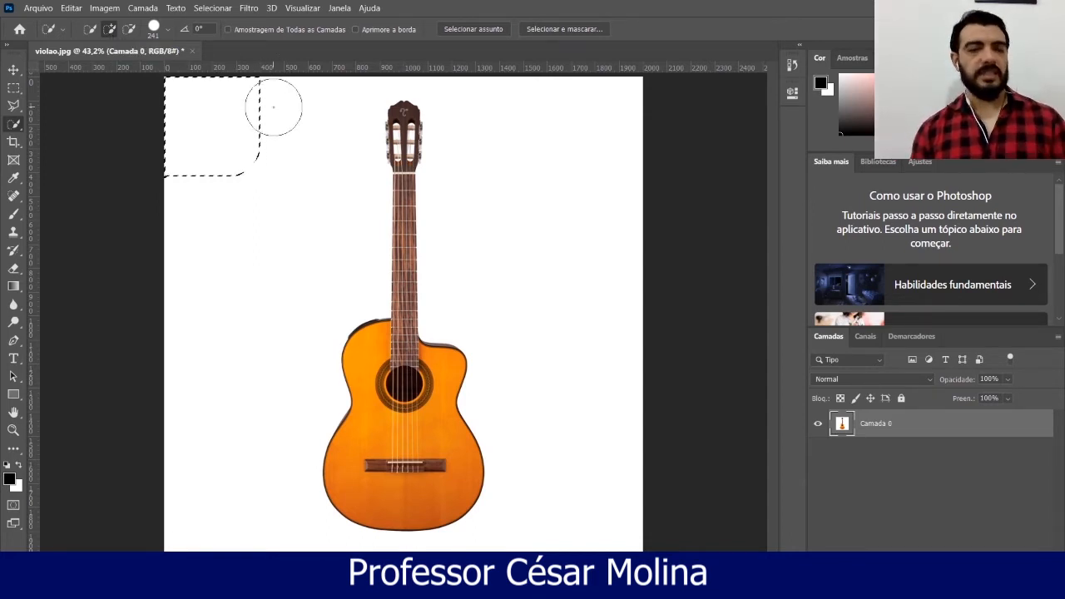
left_click(280, 107)
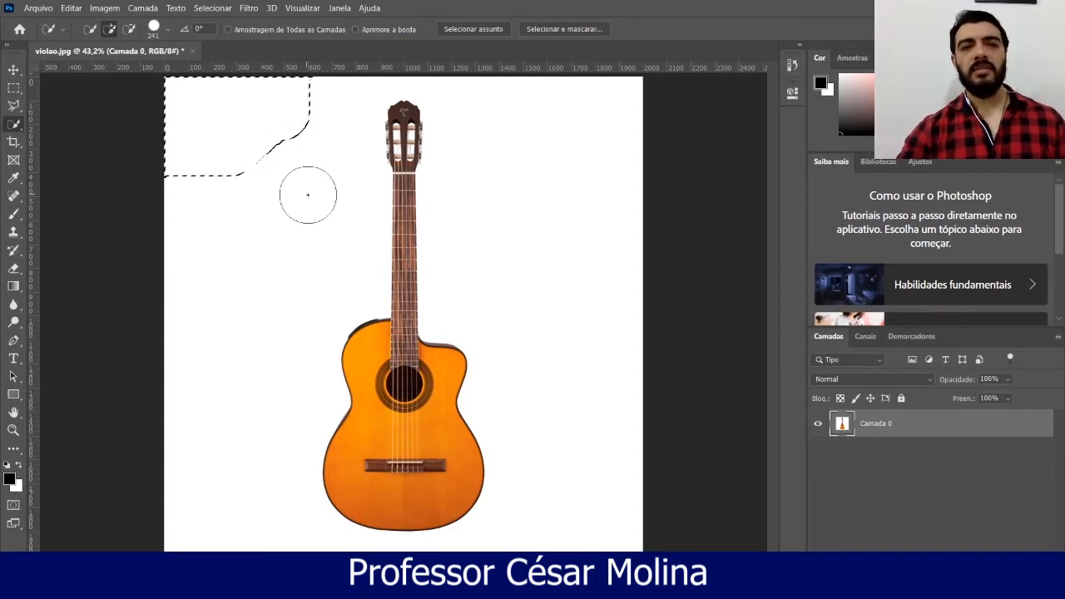
left_click(308, 196)
left_click(200, 349)
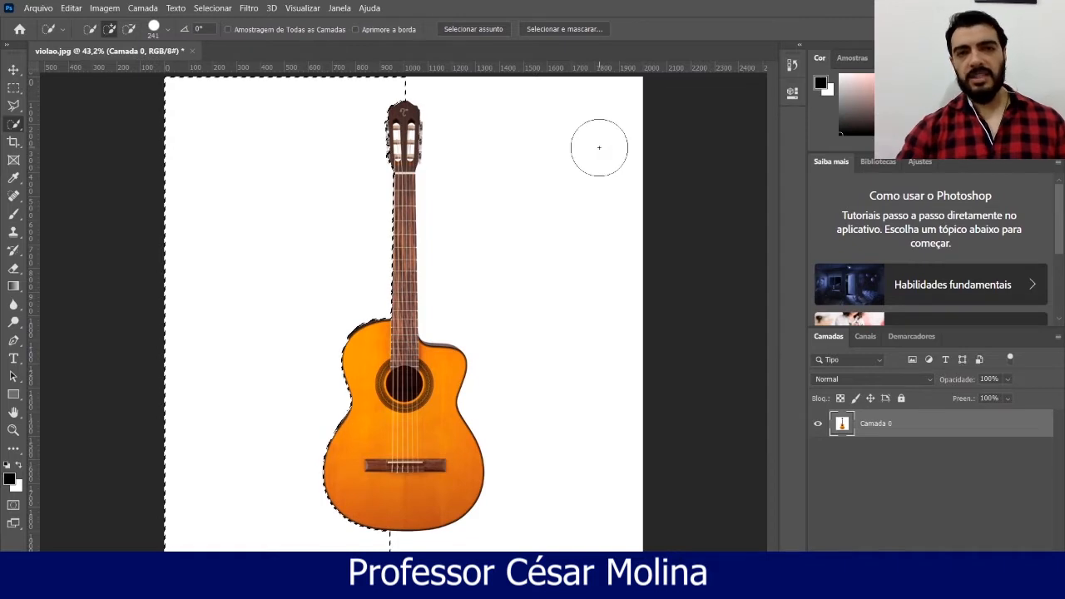
left_click(571, 154)
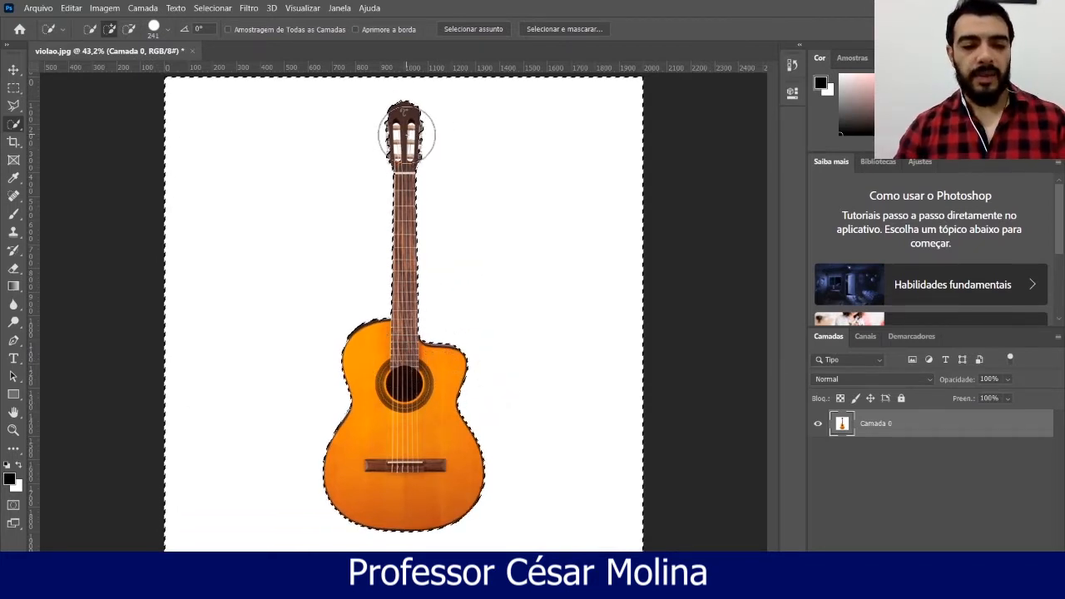
Inspect the headstock up close and enable the Quick Selection tool's edge enhancement option (Aprimore a borda)
key("z")
left_click(414, 124)
left_click(414, 124)
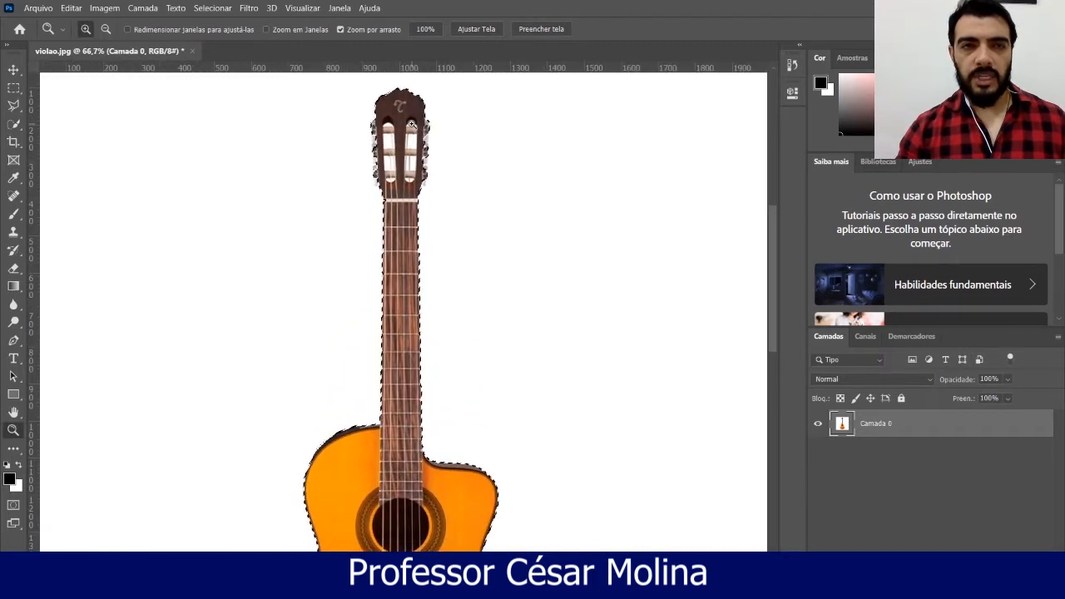
left_click(412, 124)
left_click(411, 124)
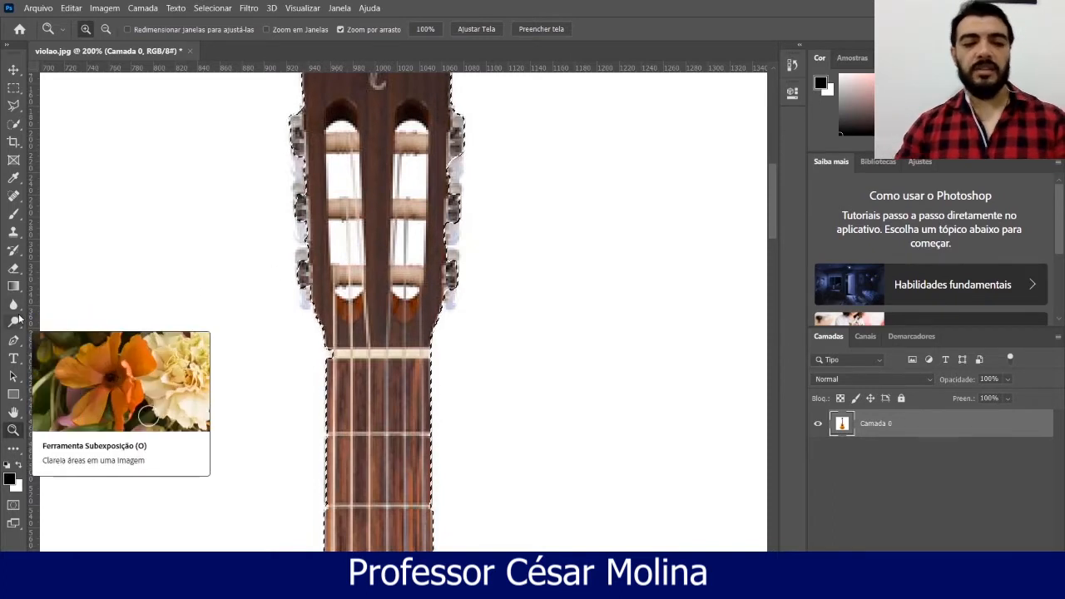
key("w")
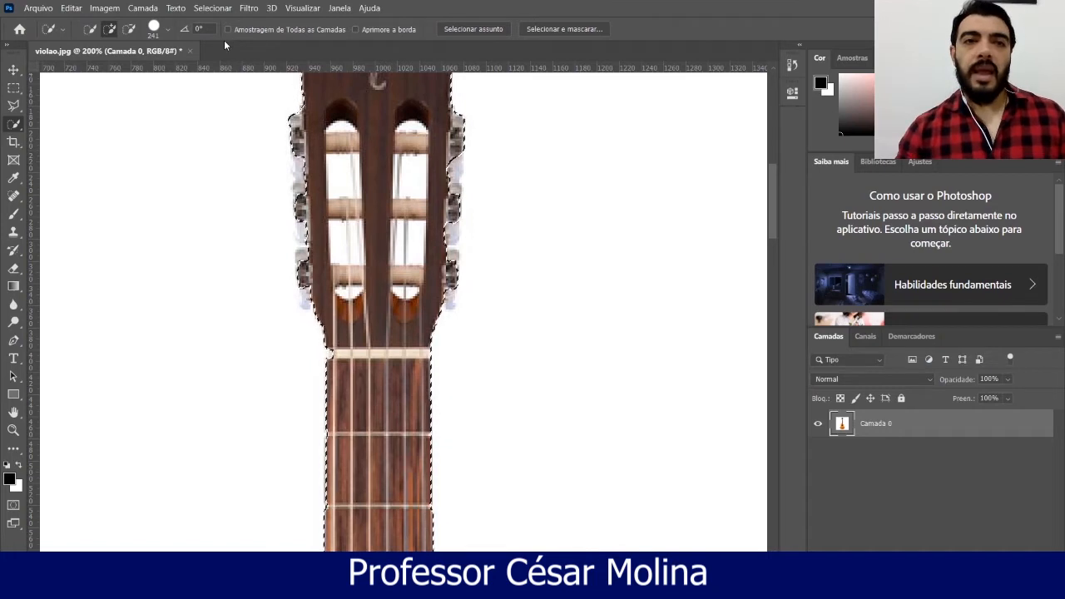
left_click(356, 29)
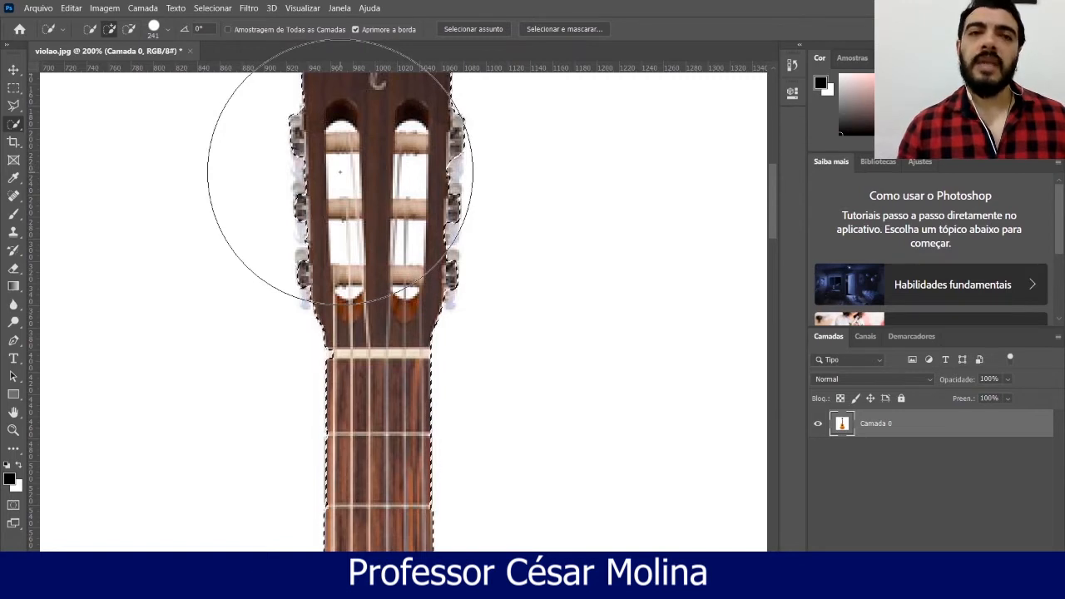
Switch to the Magic Wand tool, keeping it in add-to-selection mode
right_click(20, 128)
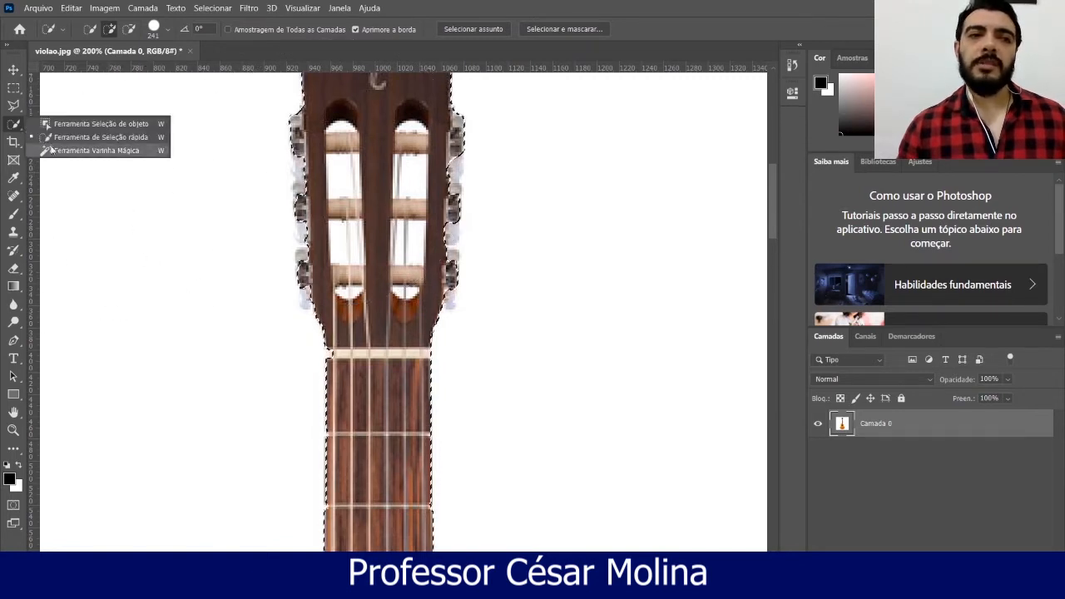
left_click(79, 151)
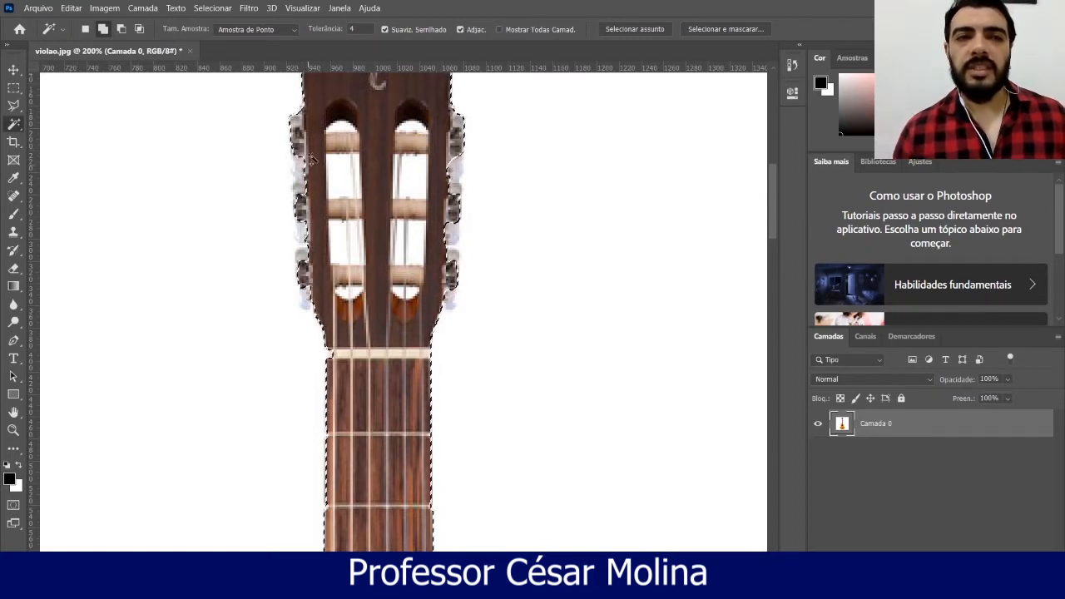
left_click(103, 28)
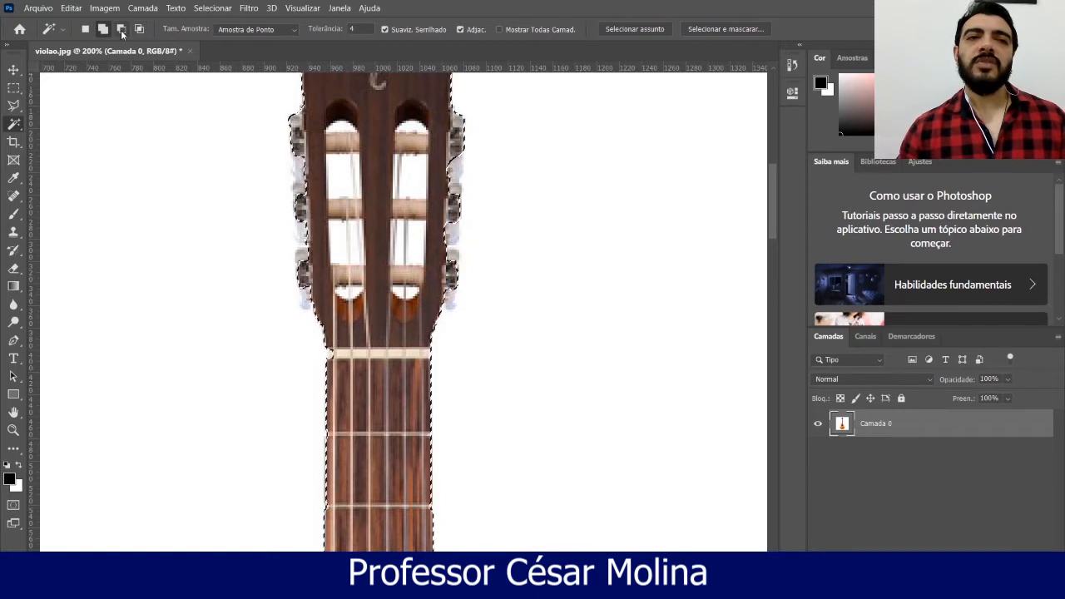
left_click(15, 89)
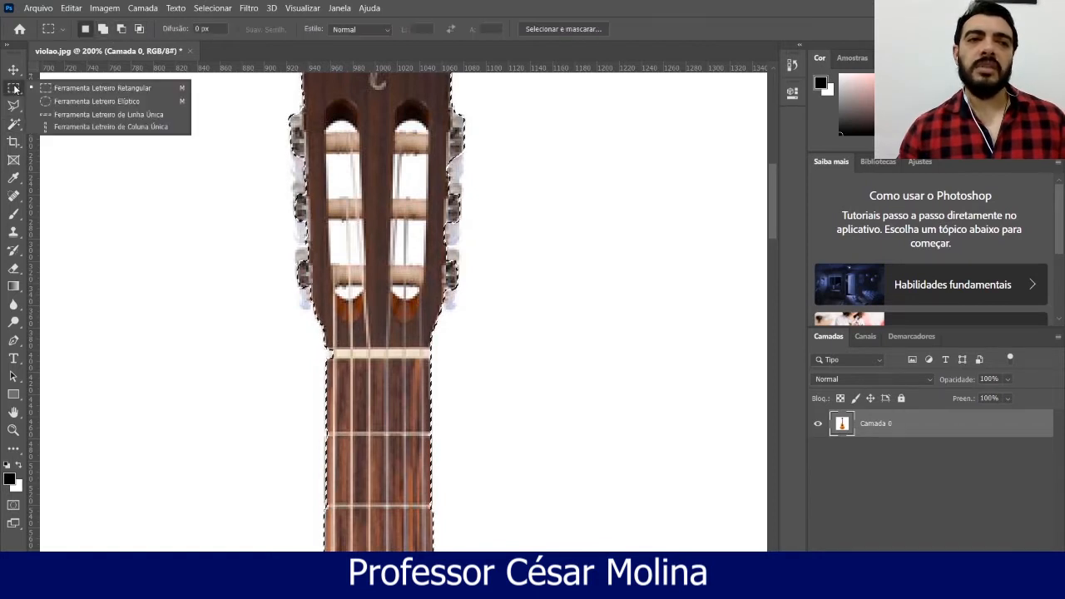
left_click(13, 126)
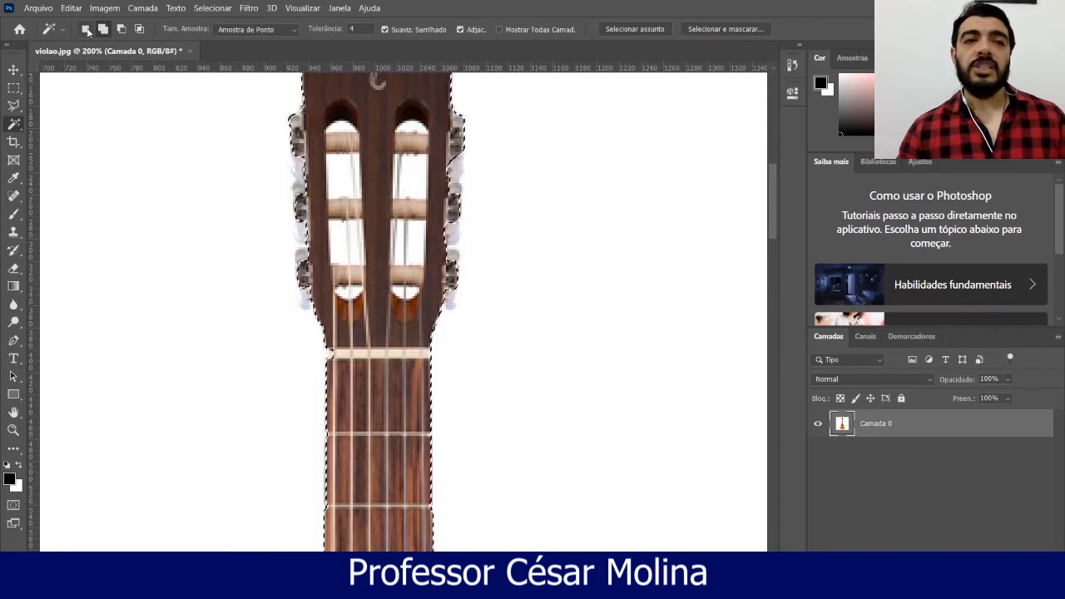
Try the Magic Wand in new-selection mode on the headstock's upper-left white opening and undo the result
left_click(86, 29)
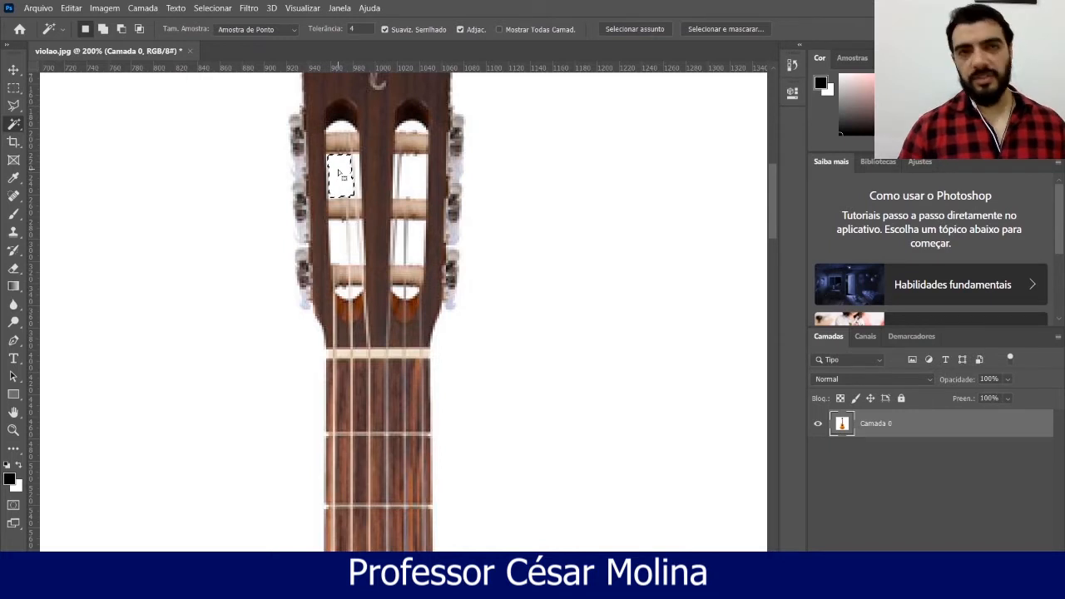
left_click(339, 173)
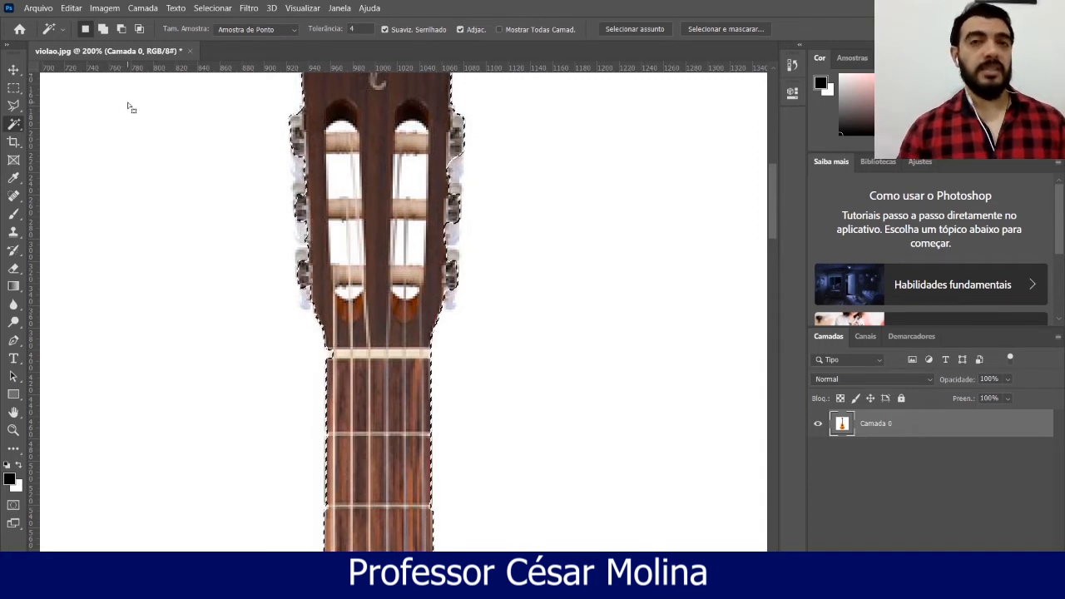
Add white headstock openings to the existing selection with the Magic Wand in add mode, setting the tolerance to 8
left_click(103, 29)
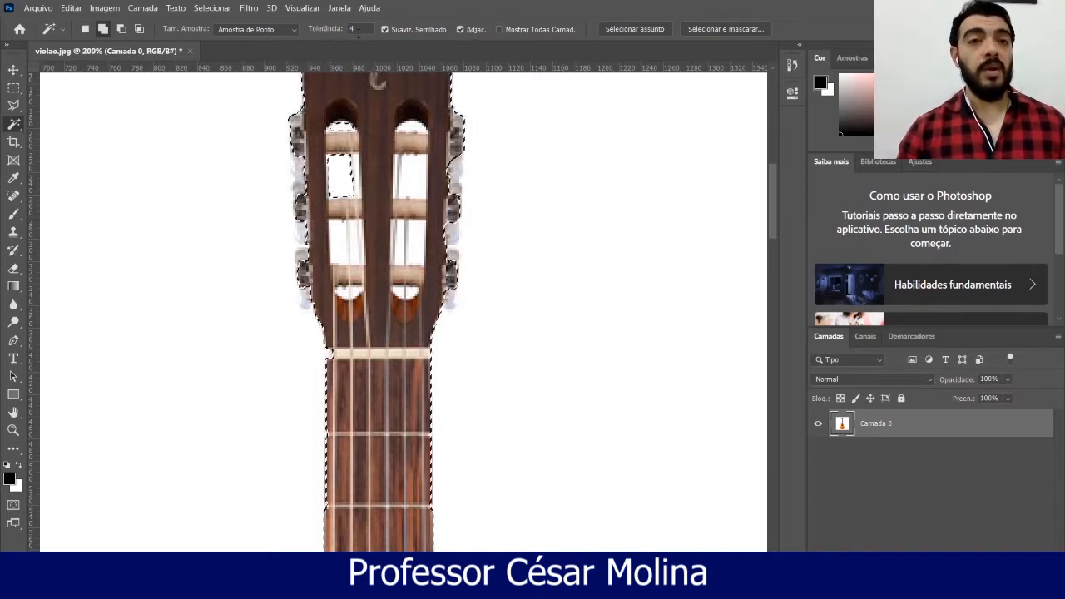
left_click(360, 29)
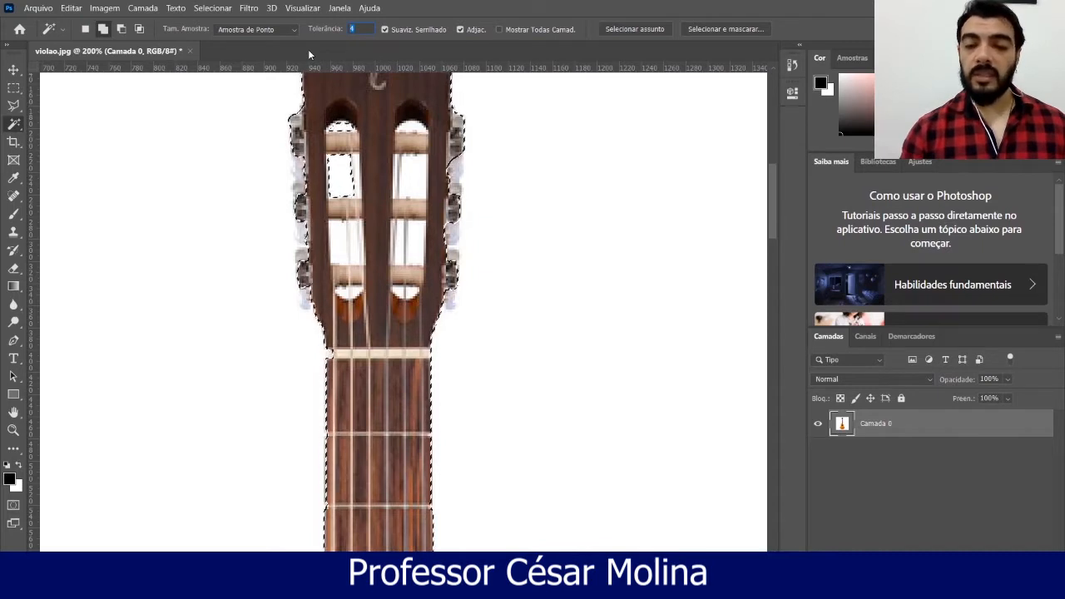
type("32")
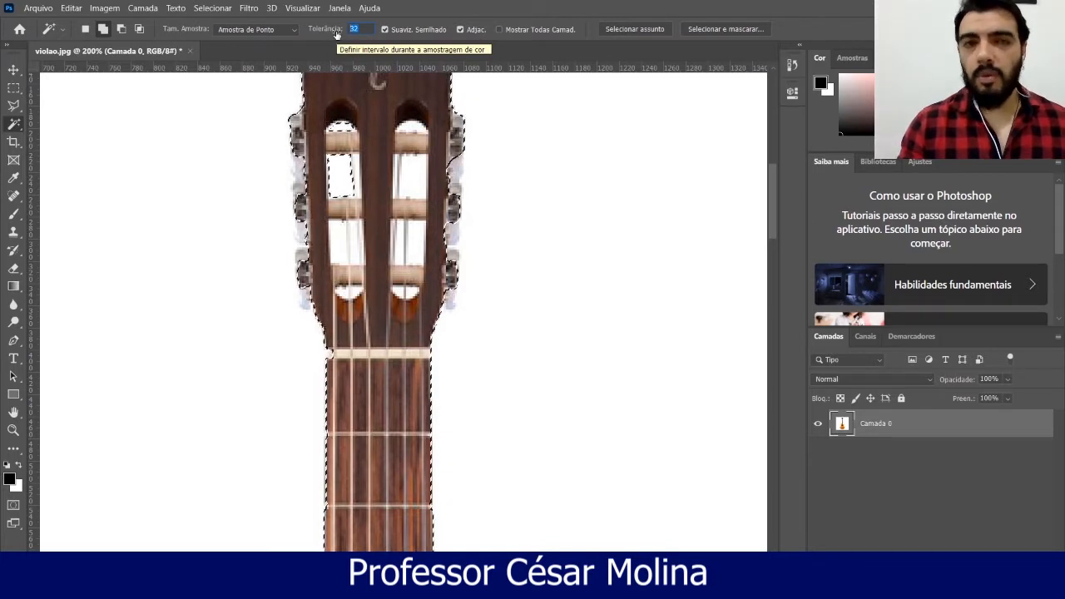
type("8")
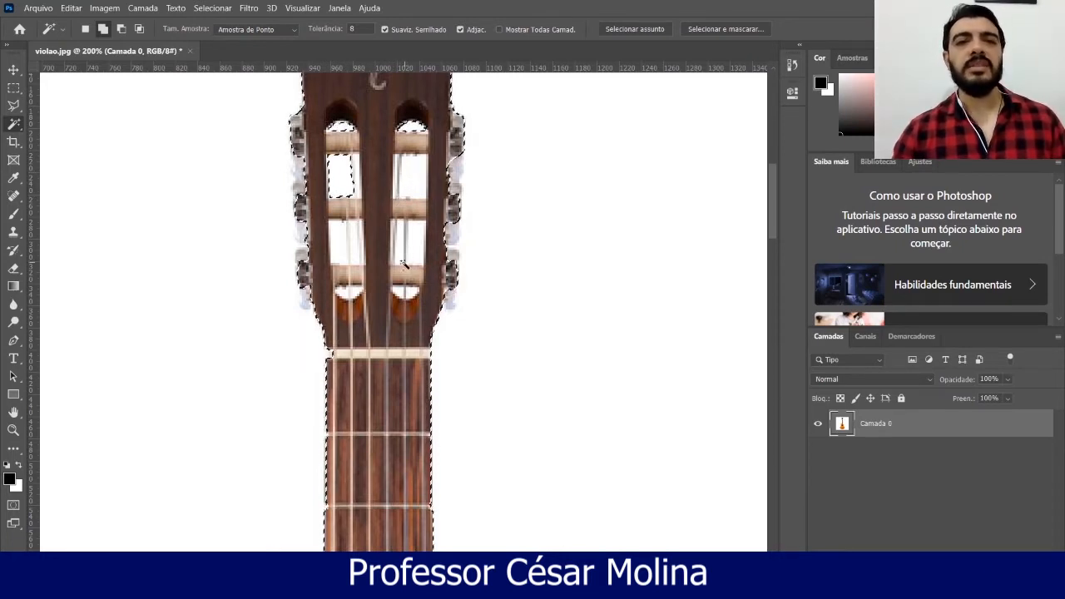
left_click(416, 178)
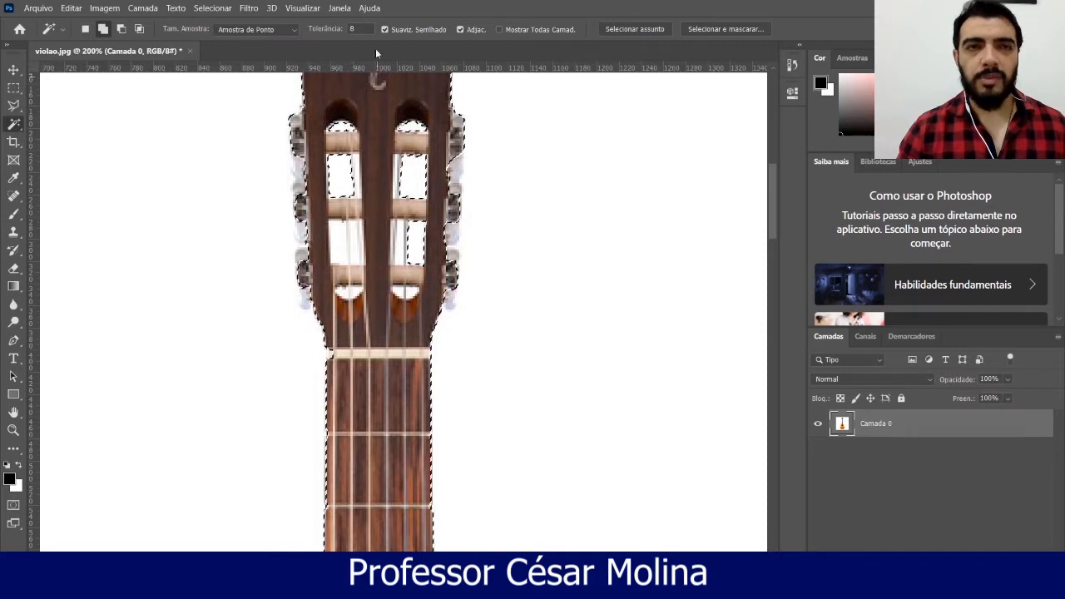
Add the remaining lower headstock openings and gaps between the strings to the selection, using tolerance 4 and 8
left_click_drag(342, 30, 338, 31)
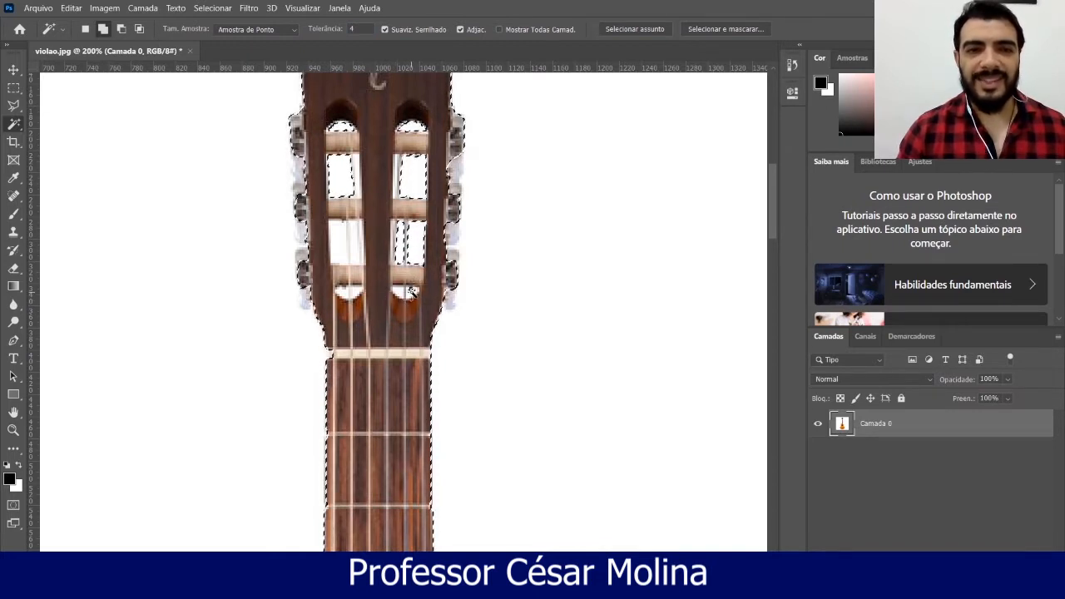
left_click(315, 30)
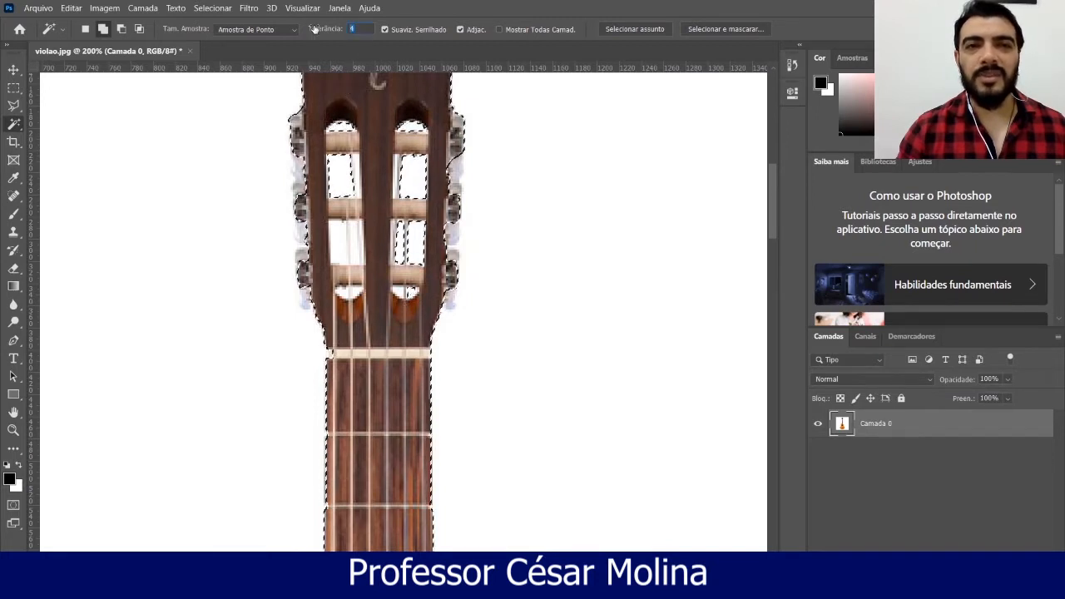
type("8")
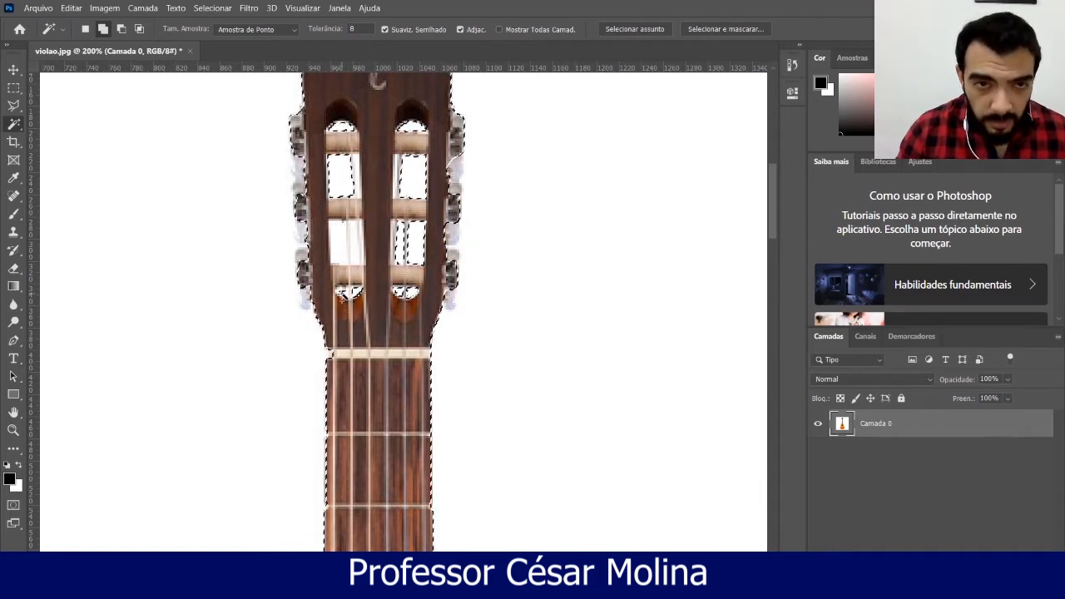
left_click(354, 259)
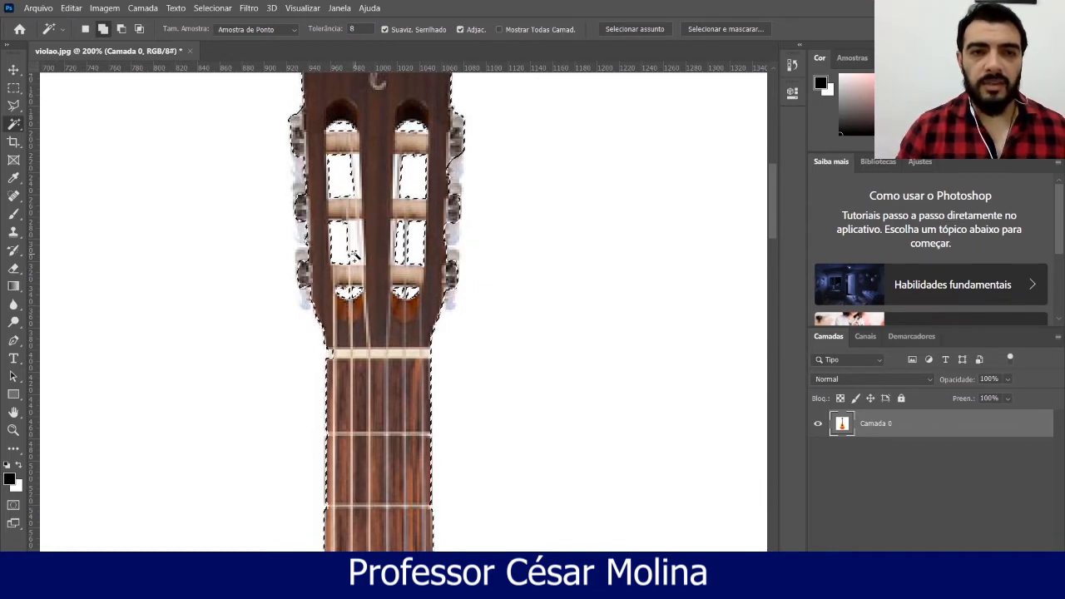
key("z")
left_click(363, 158)
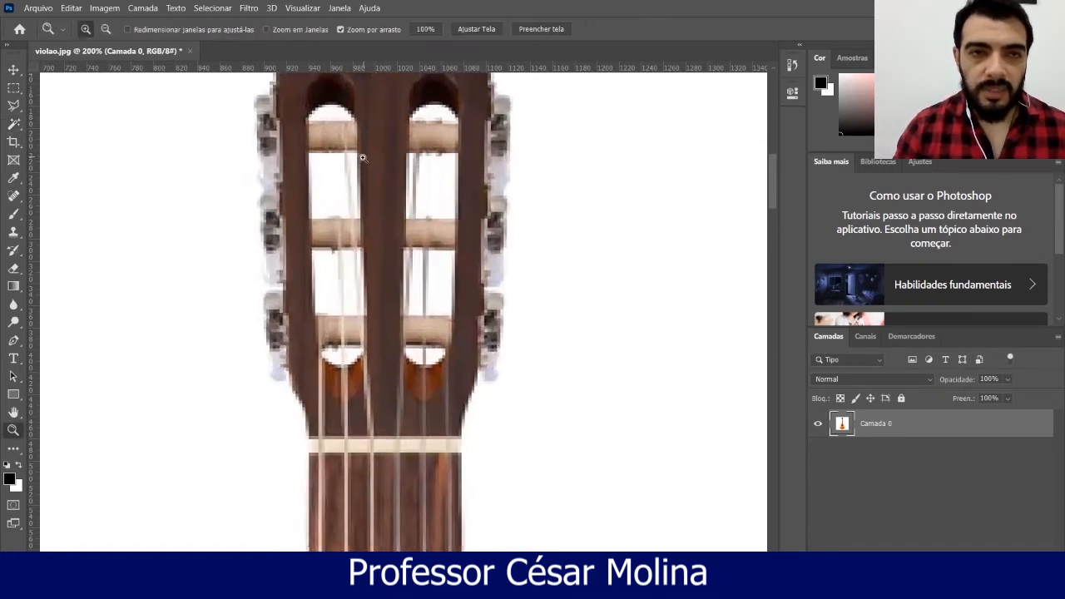
key("w")
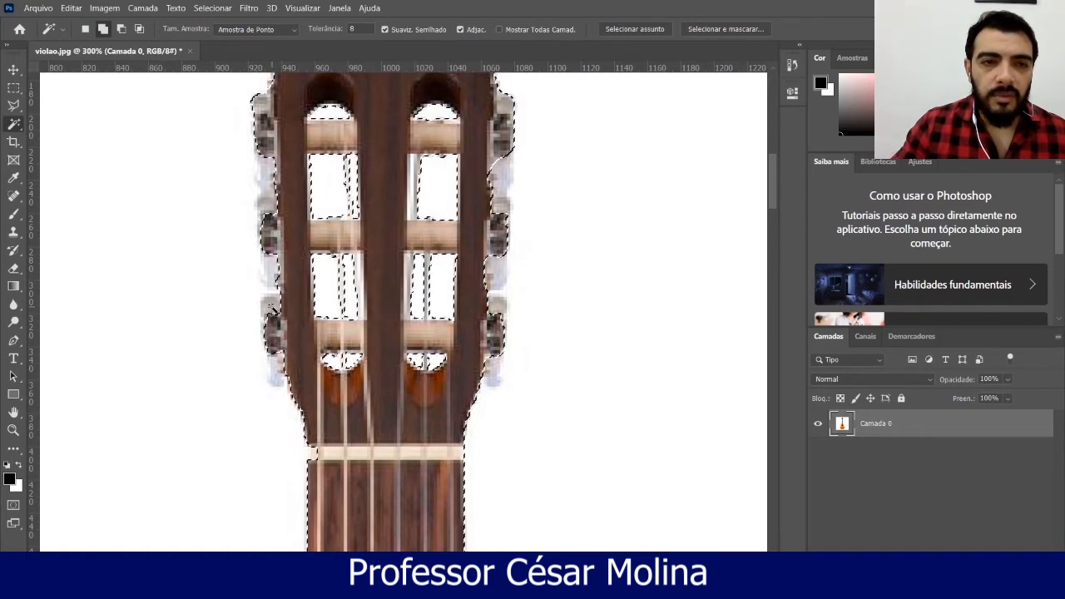
Set the tolerance to 20, turn off contiguous sampling, sample the pale tuning pegs, and undo the last excessive selection
left_click_drag(366, 29, 341, 31)
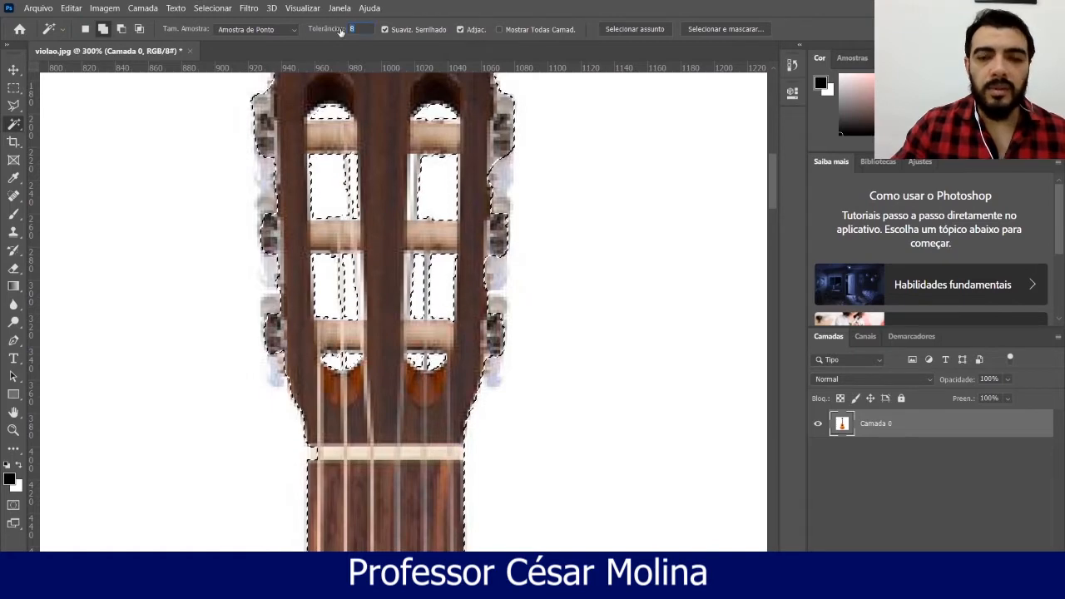
type("20")
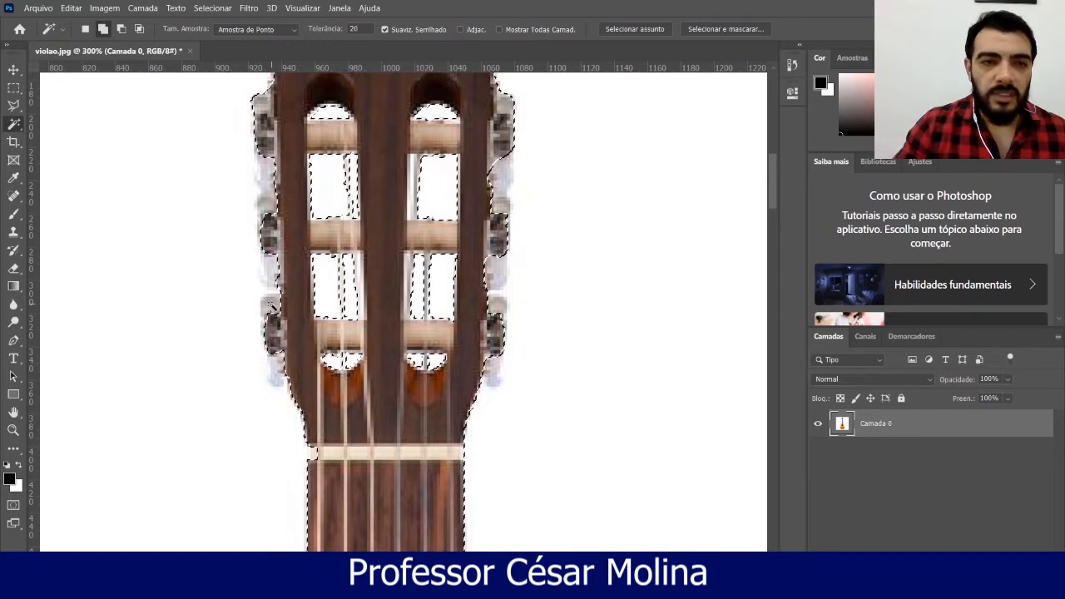
left_click(270, 308)
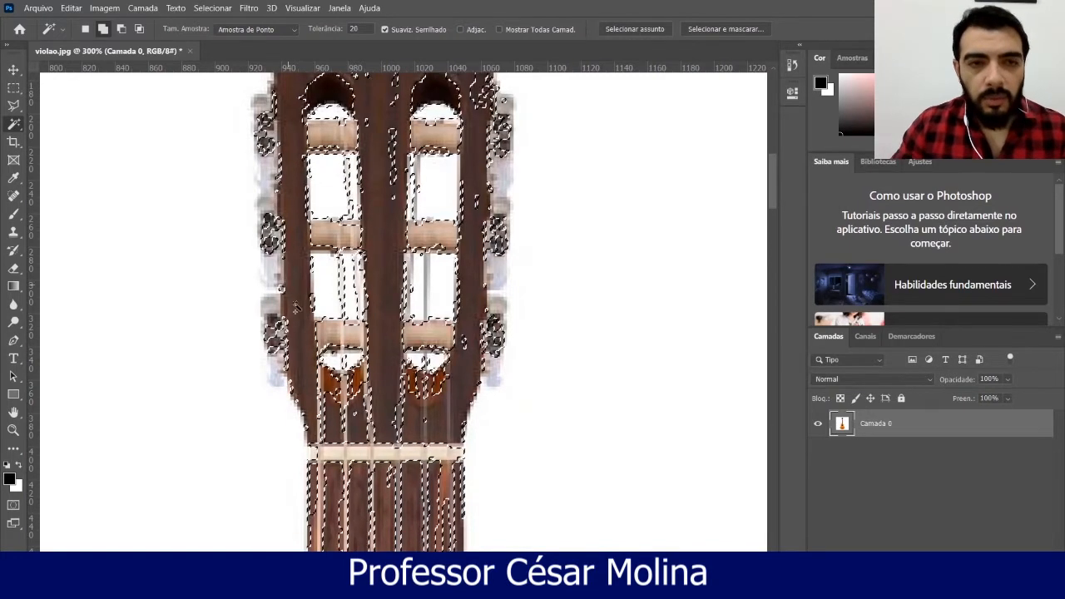
key("ctrl+z")
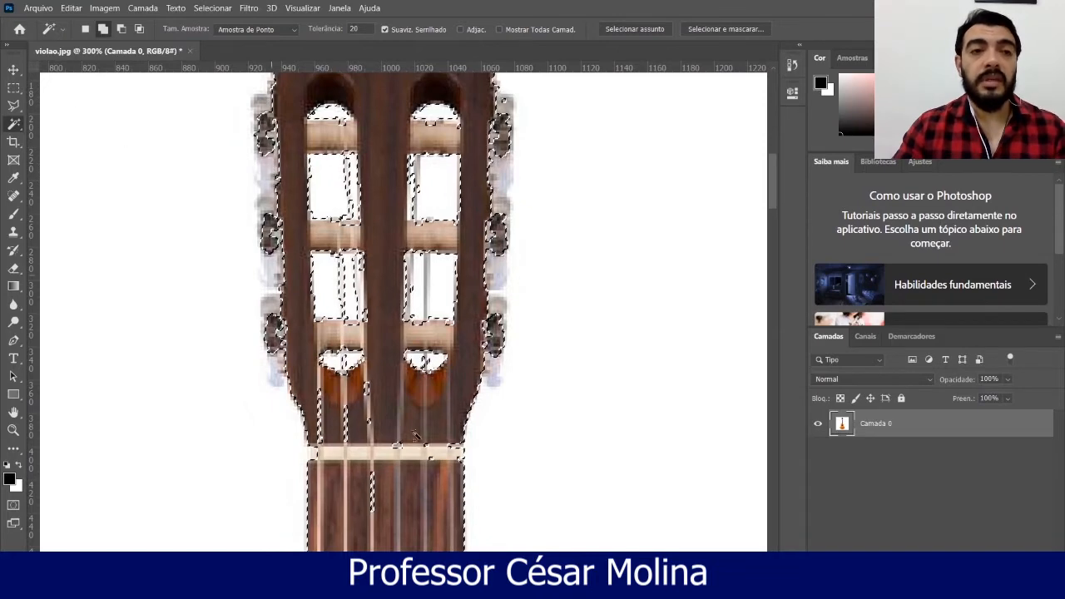
Subtract the stray selected string fragments around the nut and upper fretboard with the Magic Wand
key("alt")
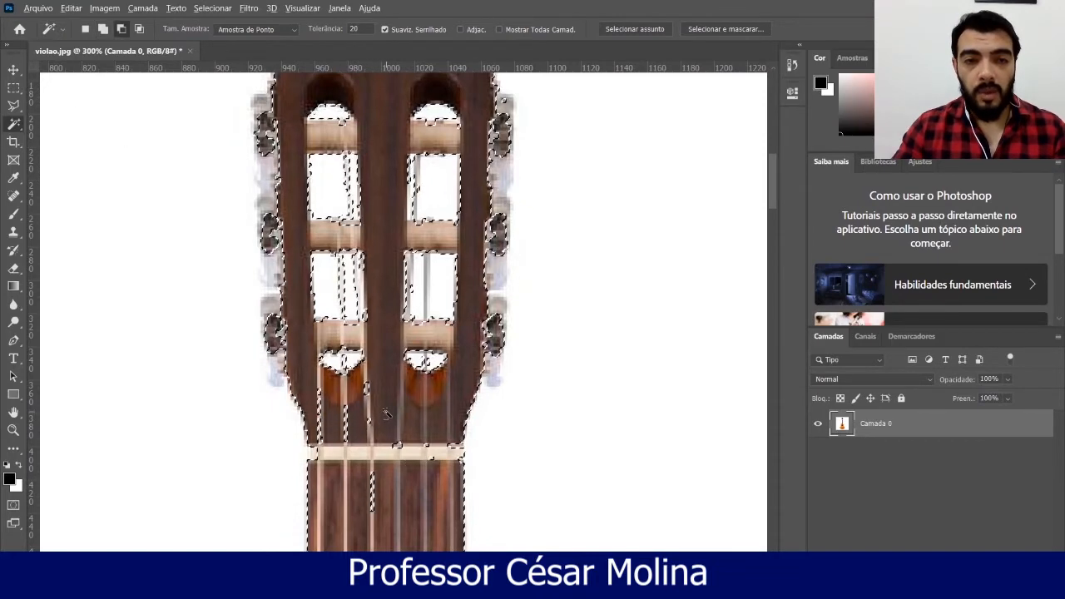
key("alt")
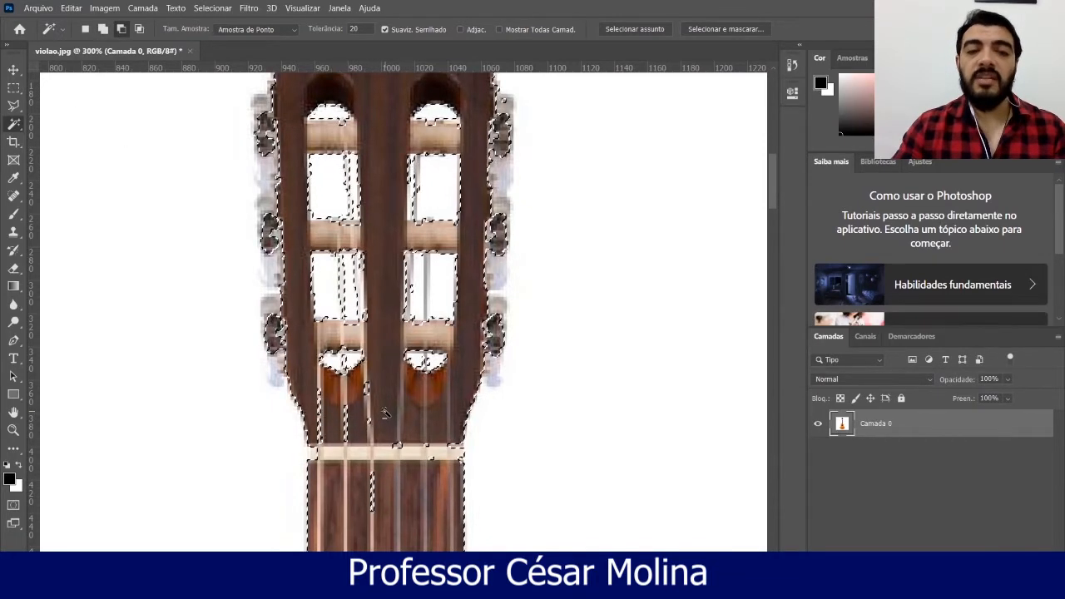
left_click(373, 481, "alt")
left_click(372, 485, "alt")
left_click(373, 484, "alt")
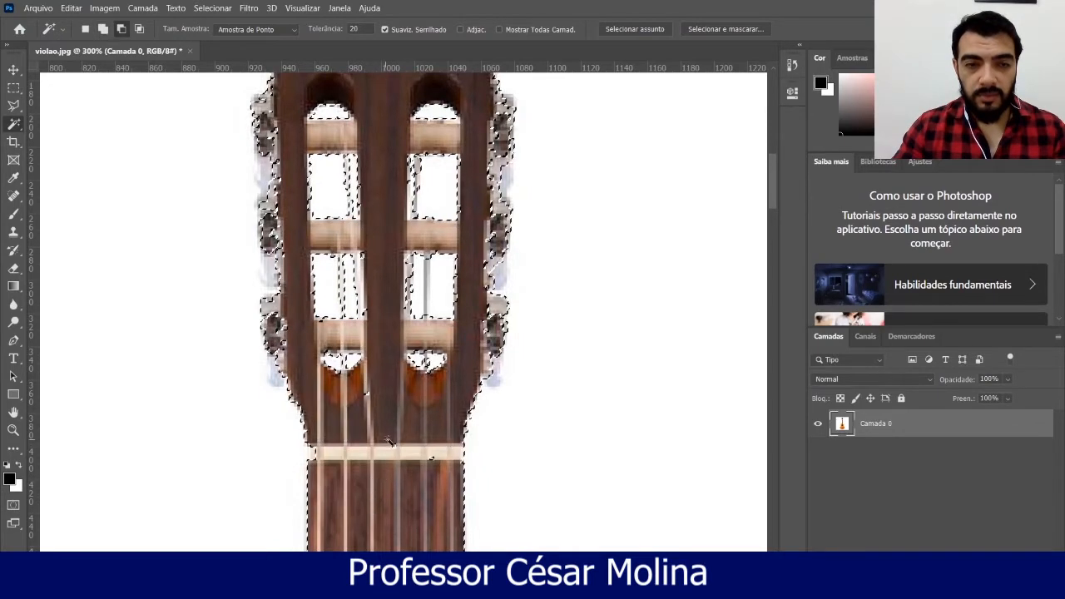
Subtract the remaining stray spots on the nut and lower headstock from the background selection with the Magic Wand
left_click(423, 456, "alt")
left_click(394, 445, "alt")
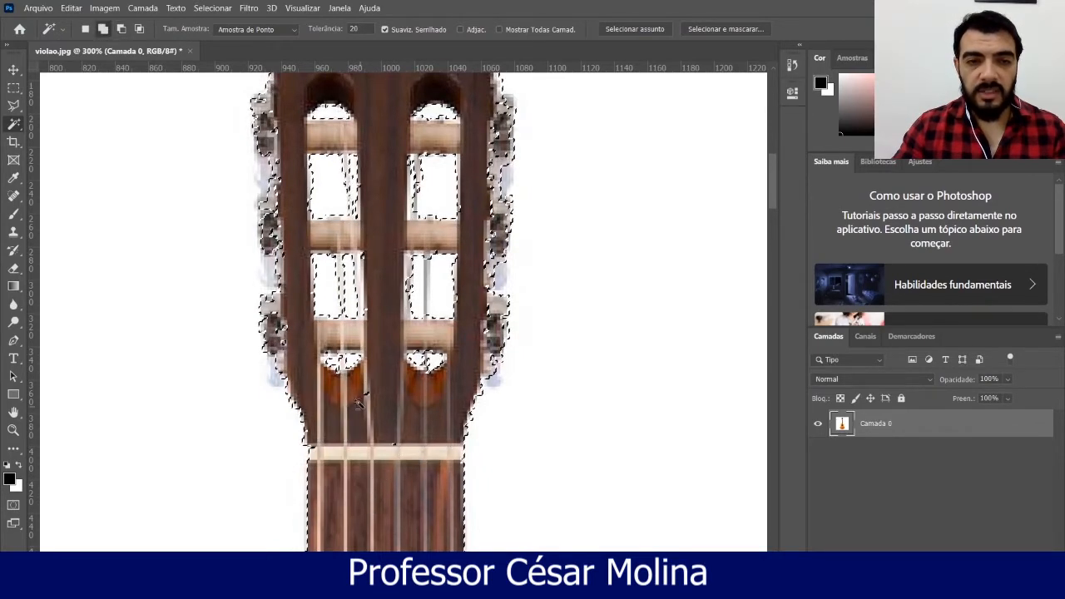
left_click(368, 395, "alt")
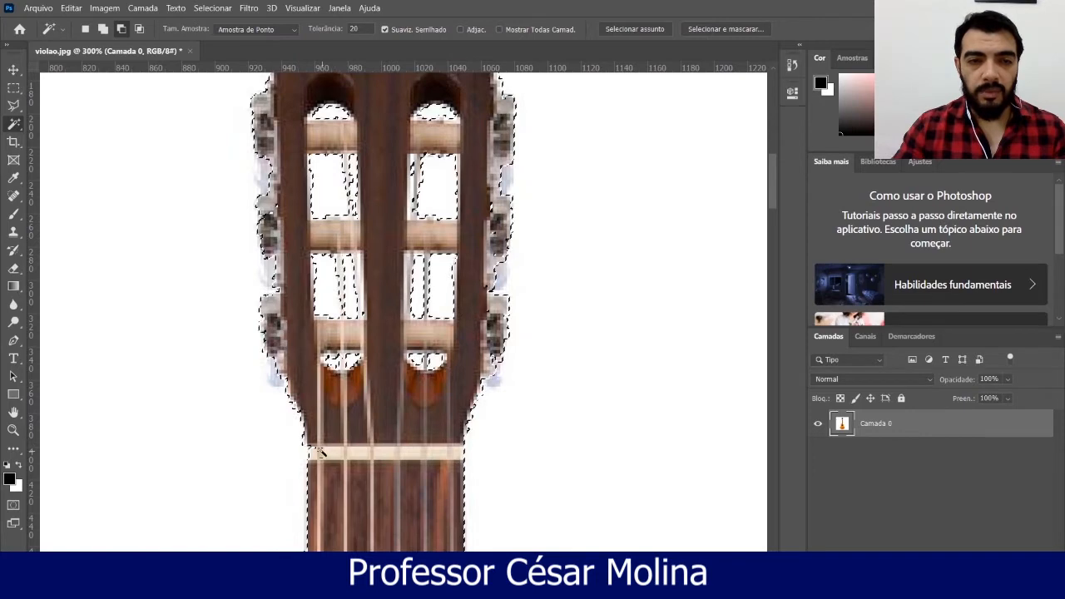
left_click(316, 450, "alt")
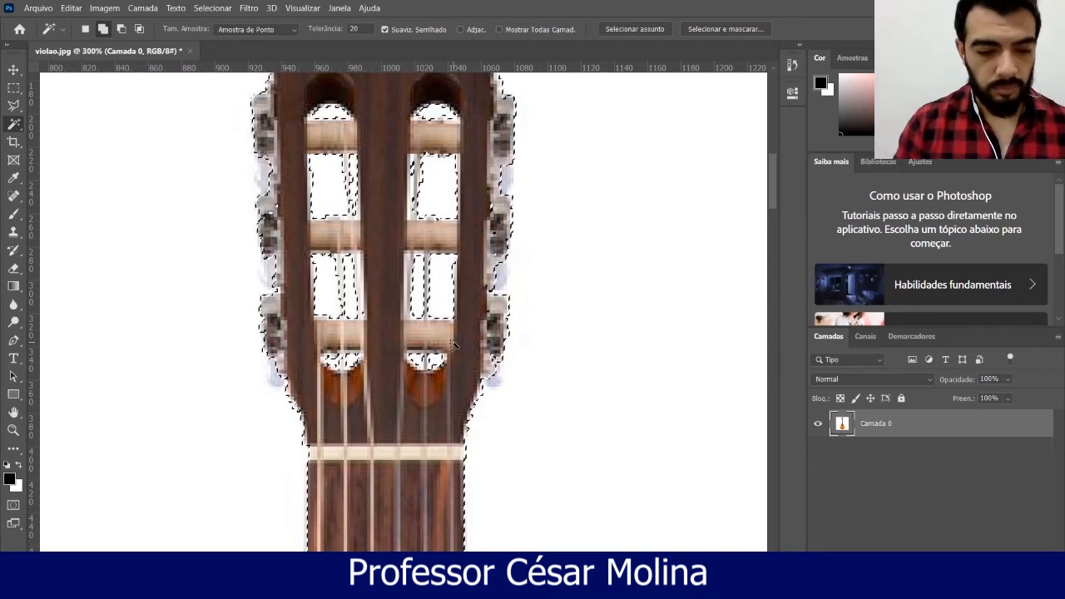
Try deleting the selected white background around the guitar, undo the deletion, and clear the selection
key("ctrl+0")
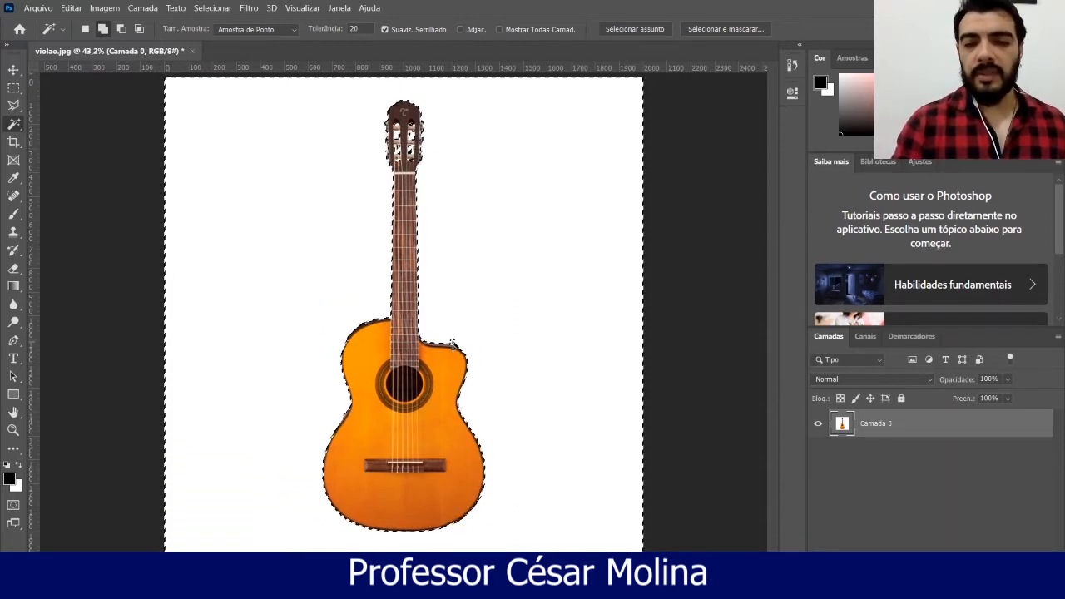
key("Delete")
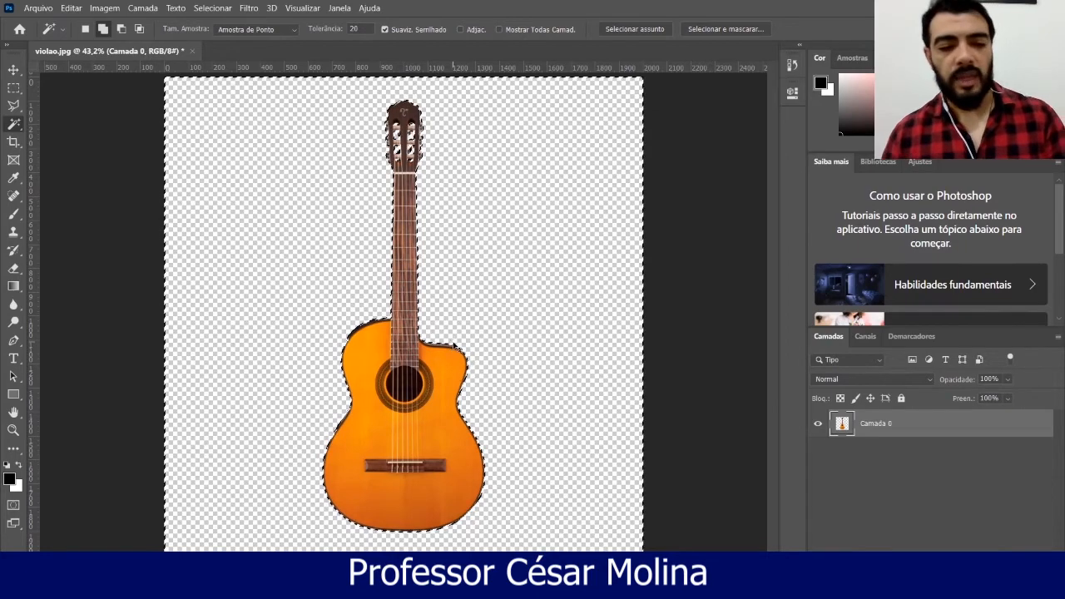
key("ctrl+z")
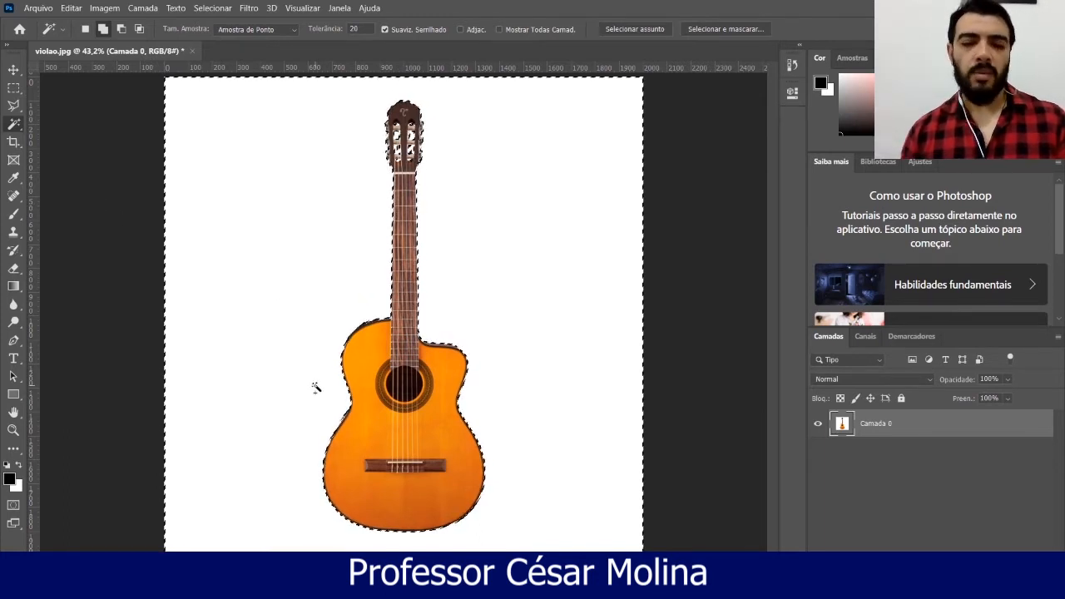
key("ctrl+d")
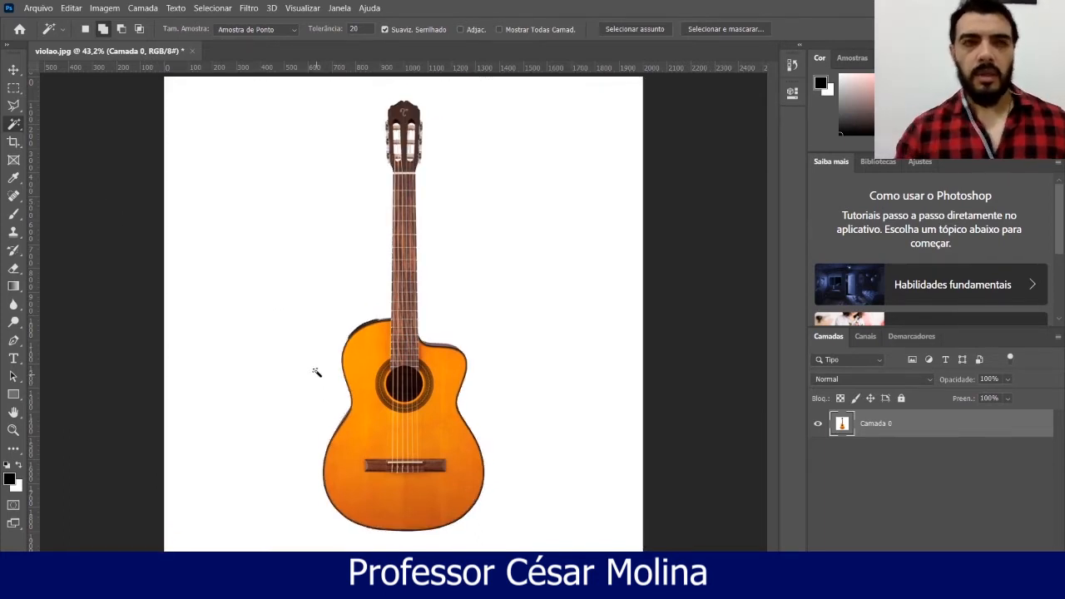
Try selecting the guitar automatically with the Quick Selection tool's Select Subject command, and clear the selection
right_click(10, 125)
left_click(48, 140)
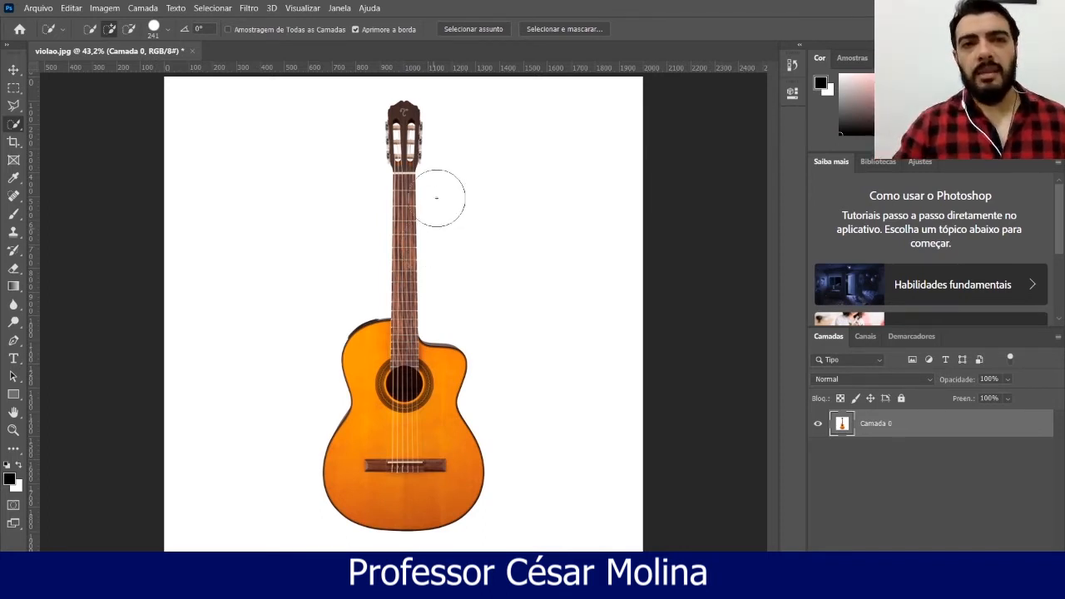
left_click(472, 31)
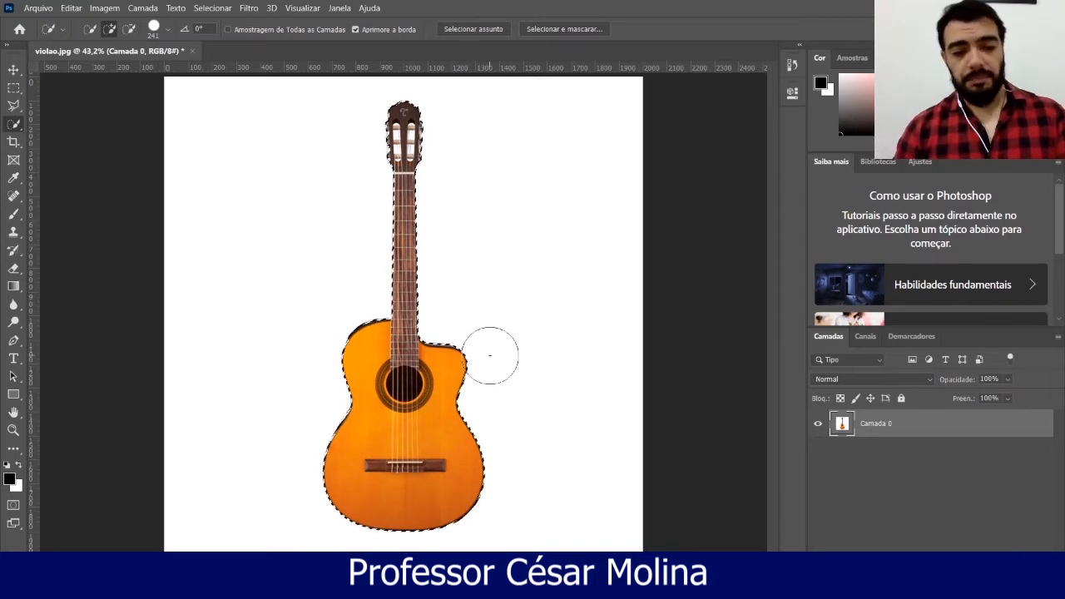
key("ctrl+d")
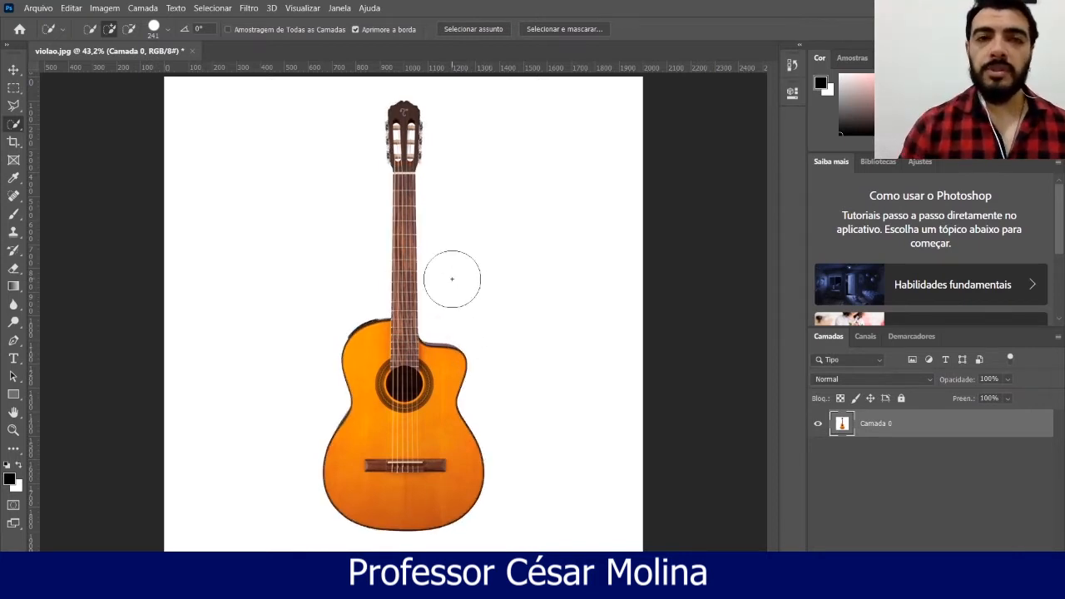
right_click(11, 129)
left_click(90, 135)
left_click(287, 150)
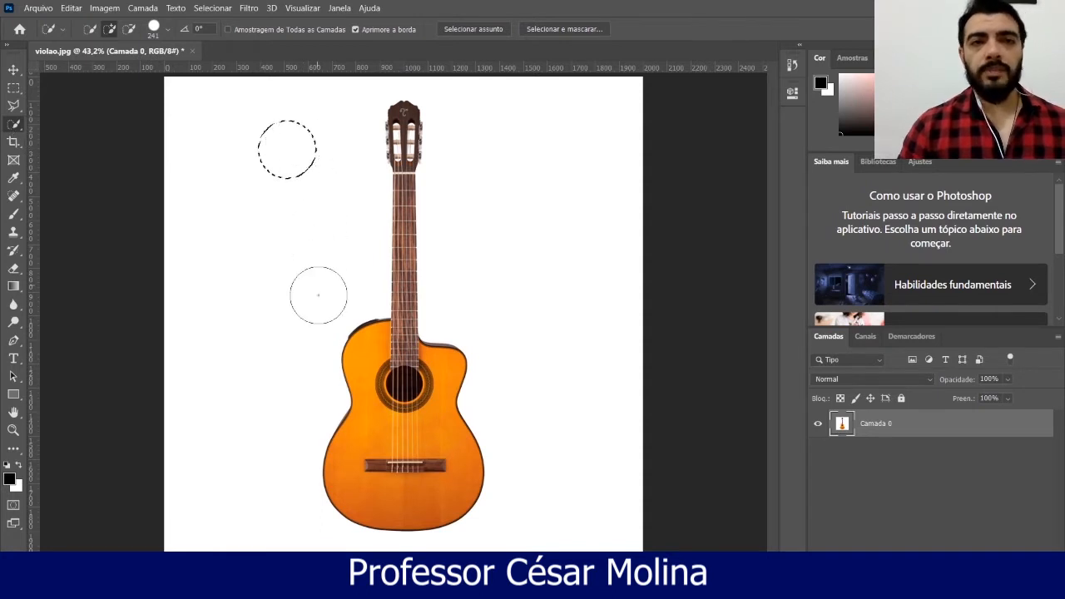
key("ctrl+d")
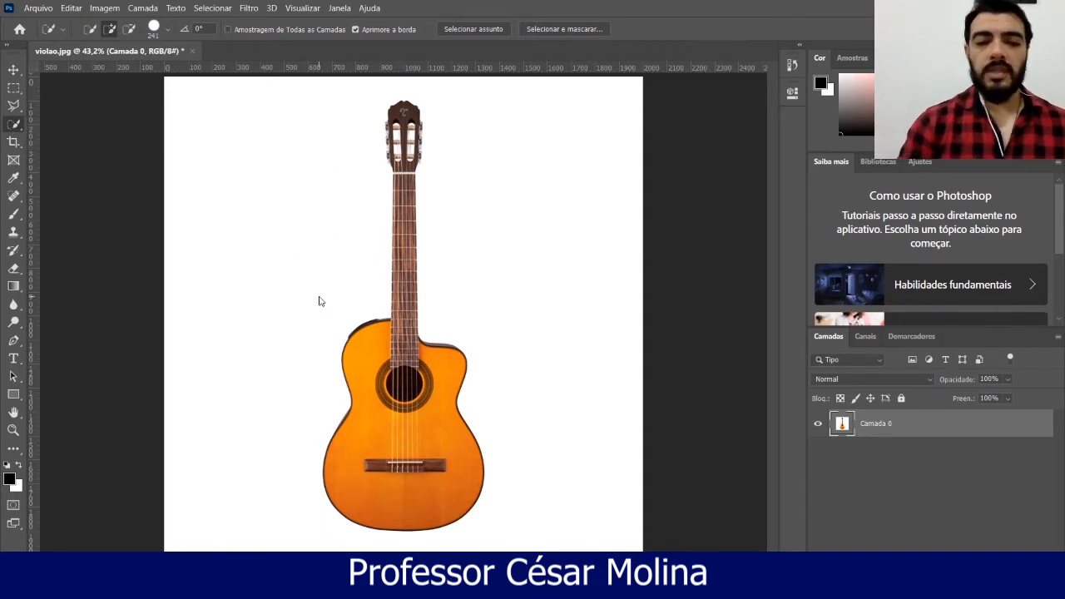
Open the painting 1441703_444777.jpg, leaving its missing color profile as is without color management
key("ctrl+o")
left_click(297, 214)
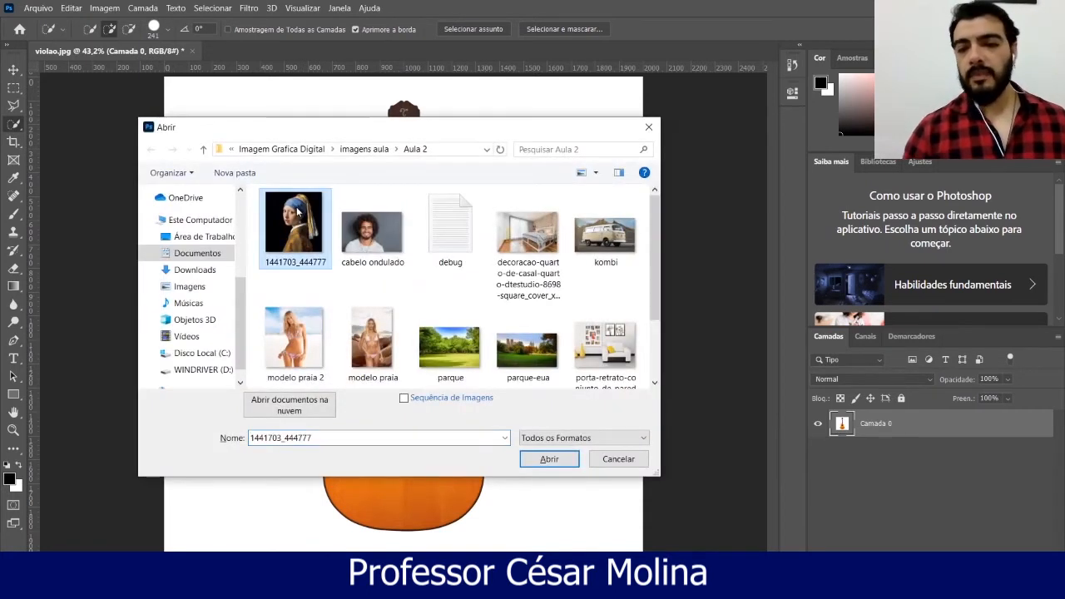
double_click(298, 212)
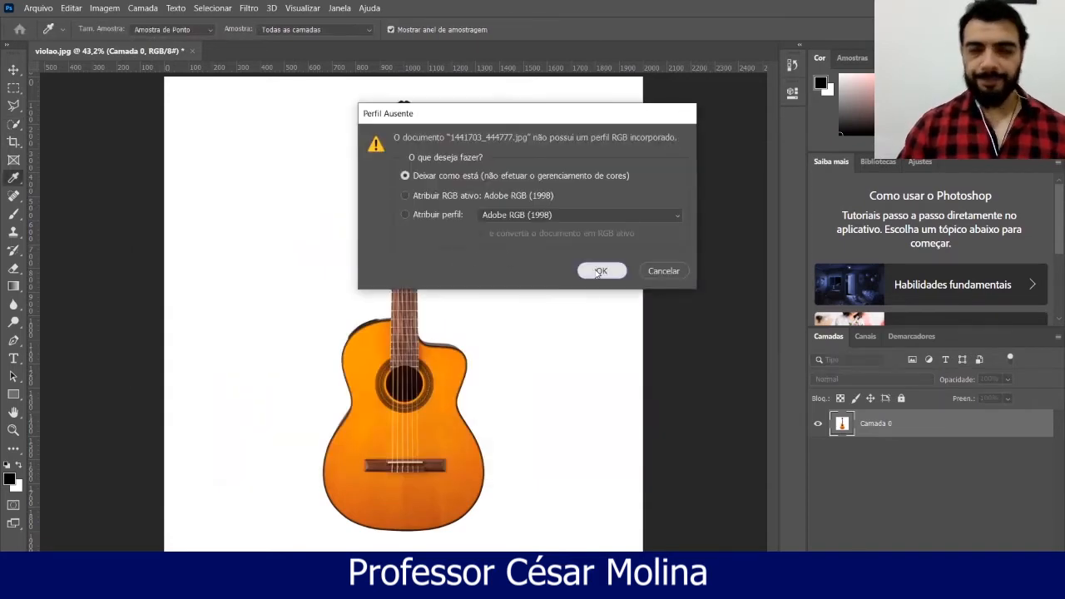
left_click(601, 270)
Select the black background around the woman with the Quick Selection tool, using a brush size of 111
key("w")
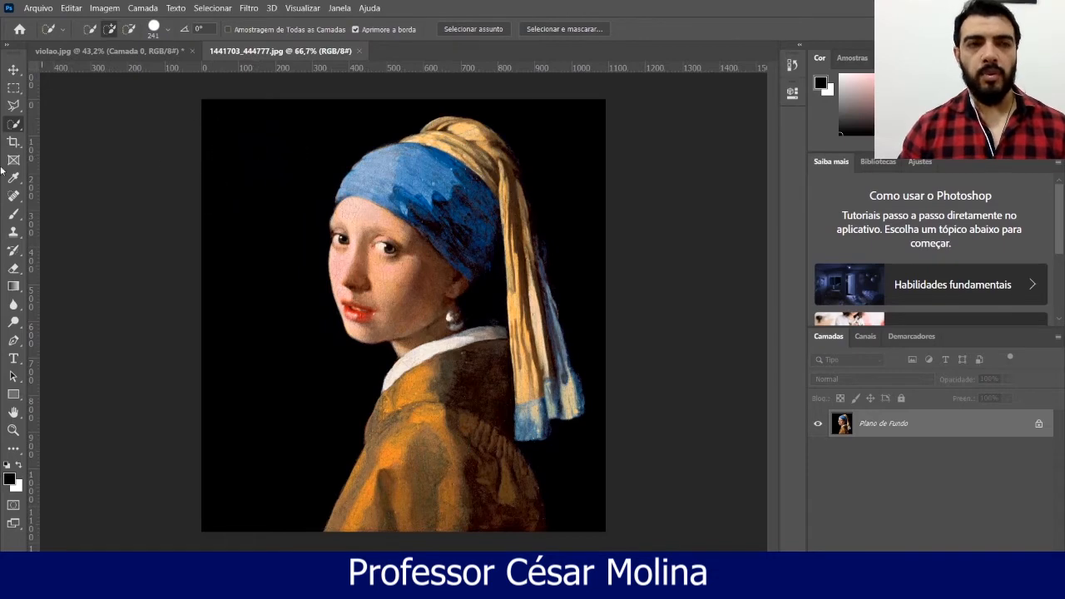
right_click(14, 124)
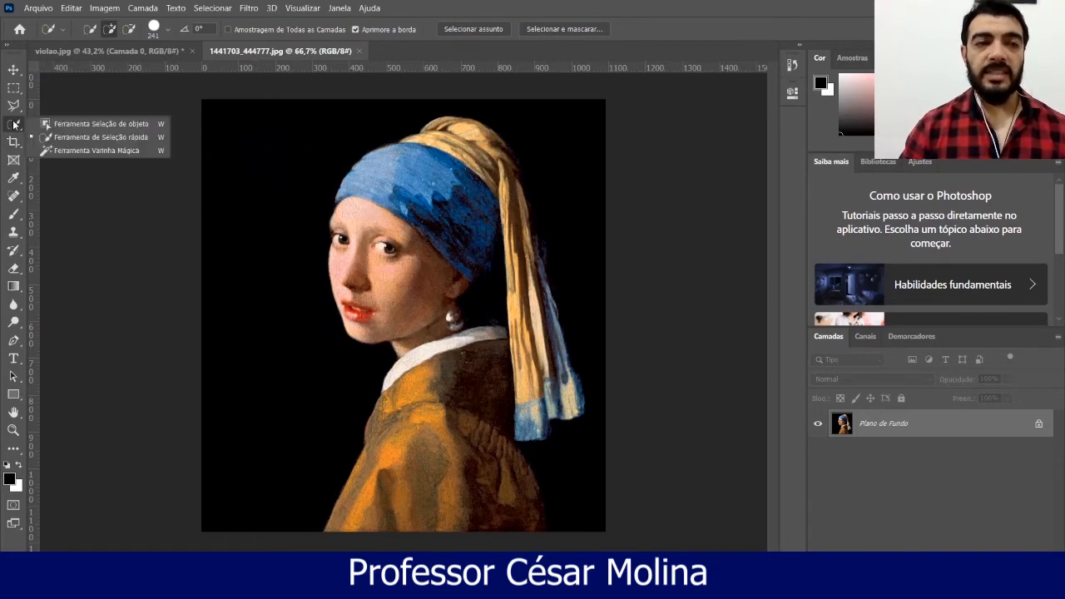
left_click(75, 141)
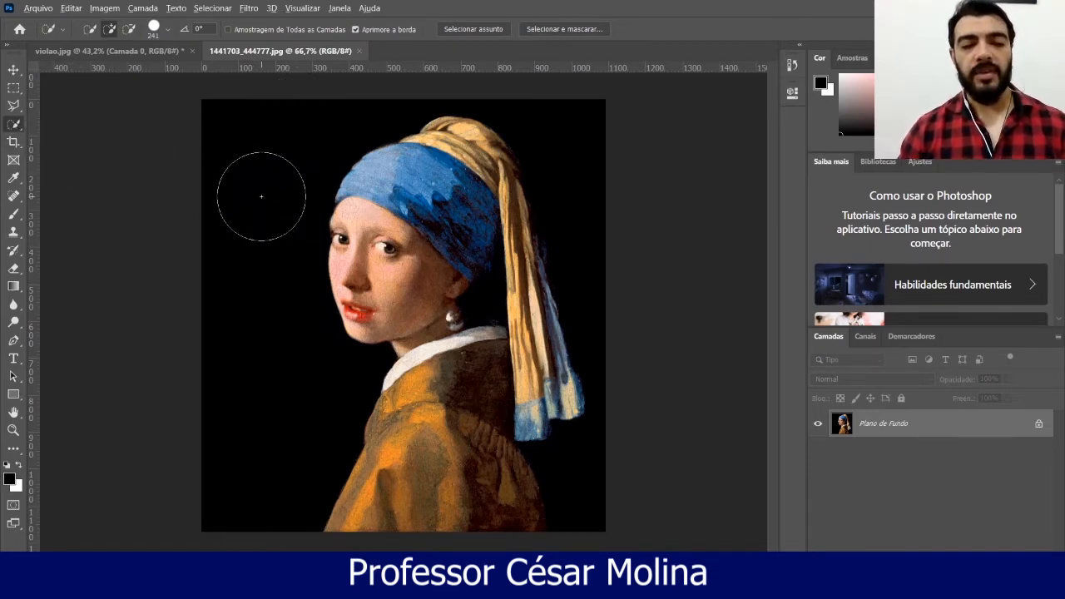
left_click_drag(261, 196, 230, 196)
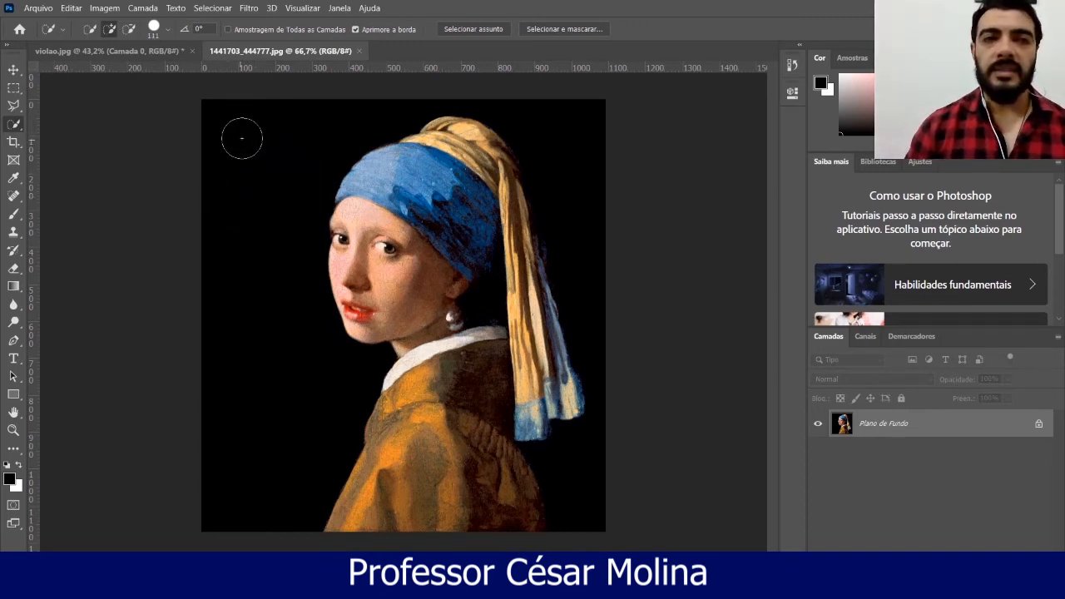
mouse_move(257, 140)
left_mouse_down()
mouse_move(305, 125)
mouse_move(198, 369)
mouse_move(206, 356)
left_mouse_up()
left_click(581, 141)
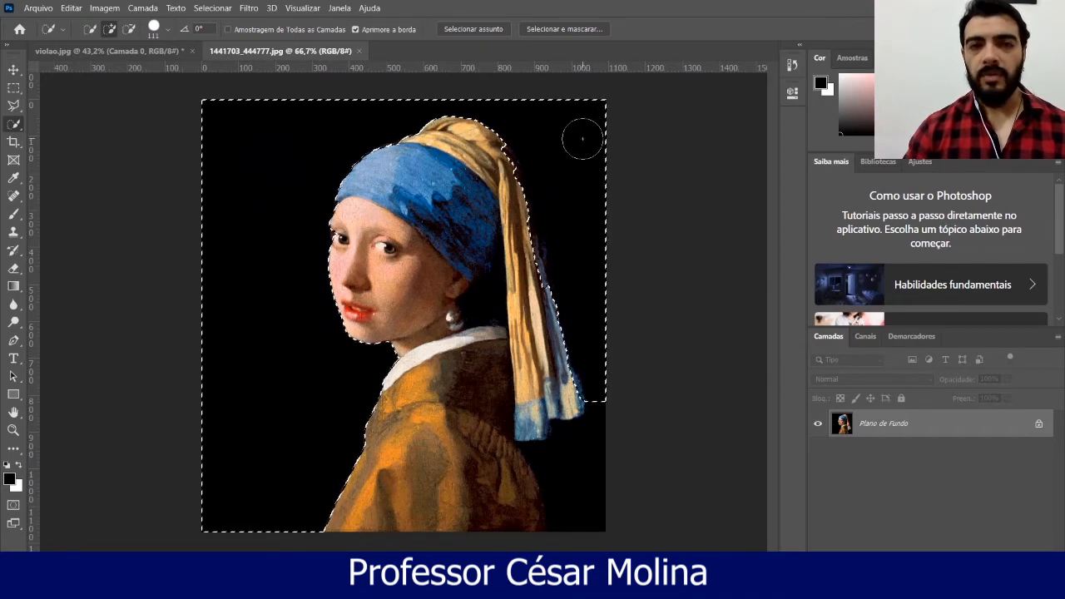
left_click(602, 478)
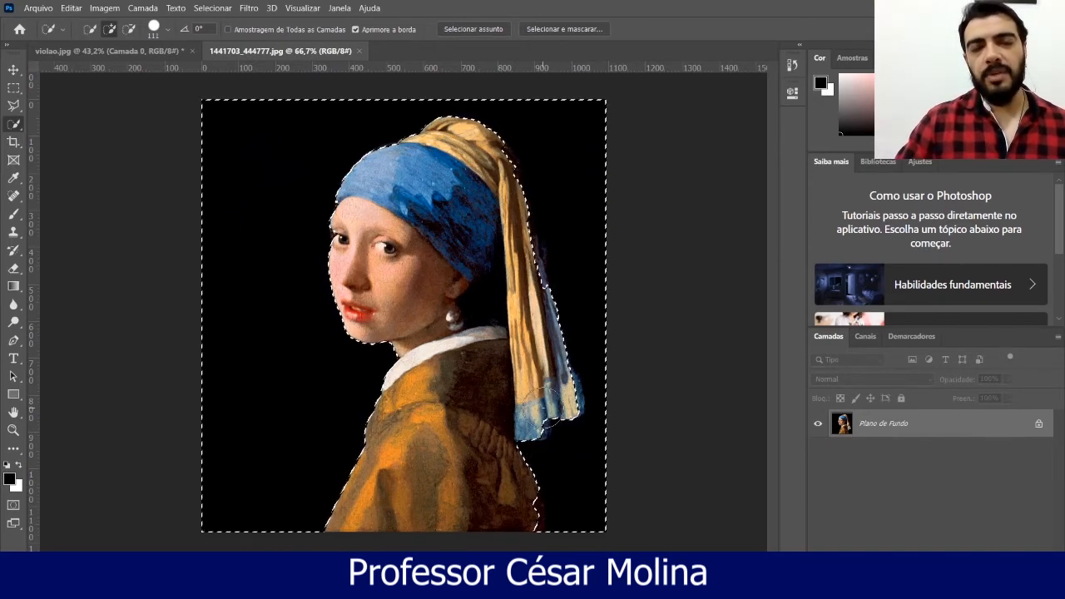
Set the Quick Selection brush size to 34 for detailed work on the lower end of the hanging scarf
key("z")
left_click(566, 431)
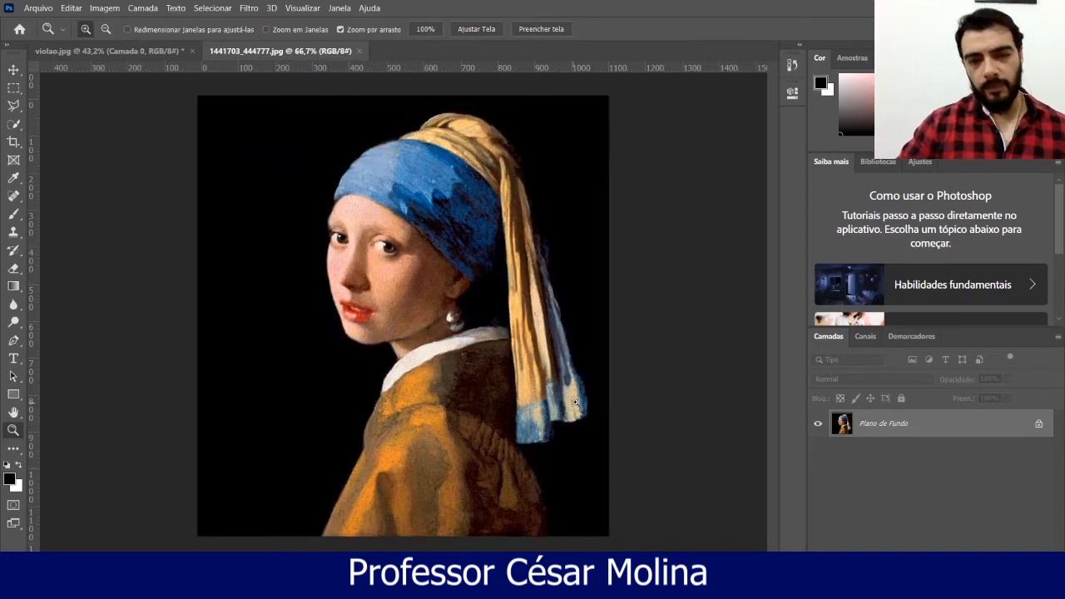
left_click(573, 433)
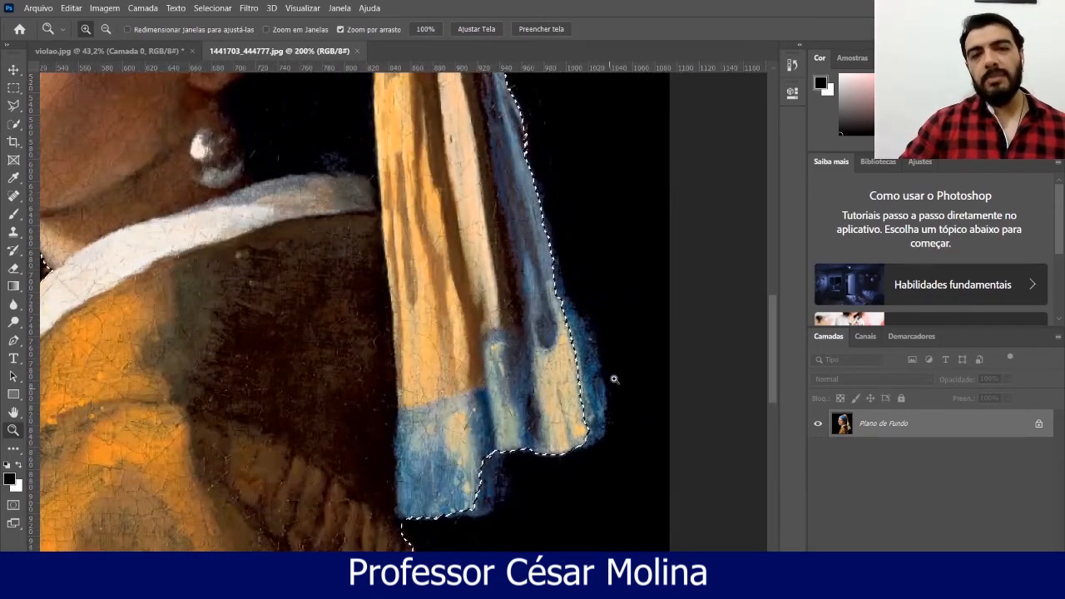
mouse_move(775, 367)
left_mouse_down()
mouse_move(794, 241)
mouse_move(778, 375)
mouse_move(776, 358)
left_mouse_up()
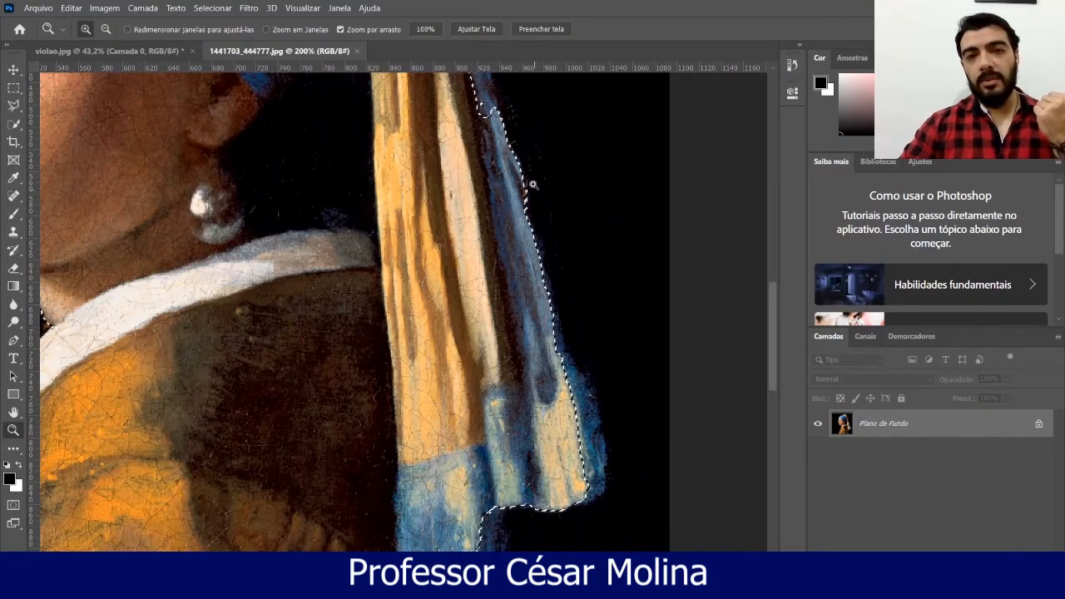
left_click_drag(772, 320, 781, 341)
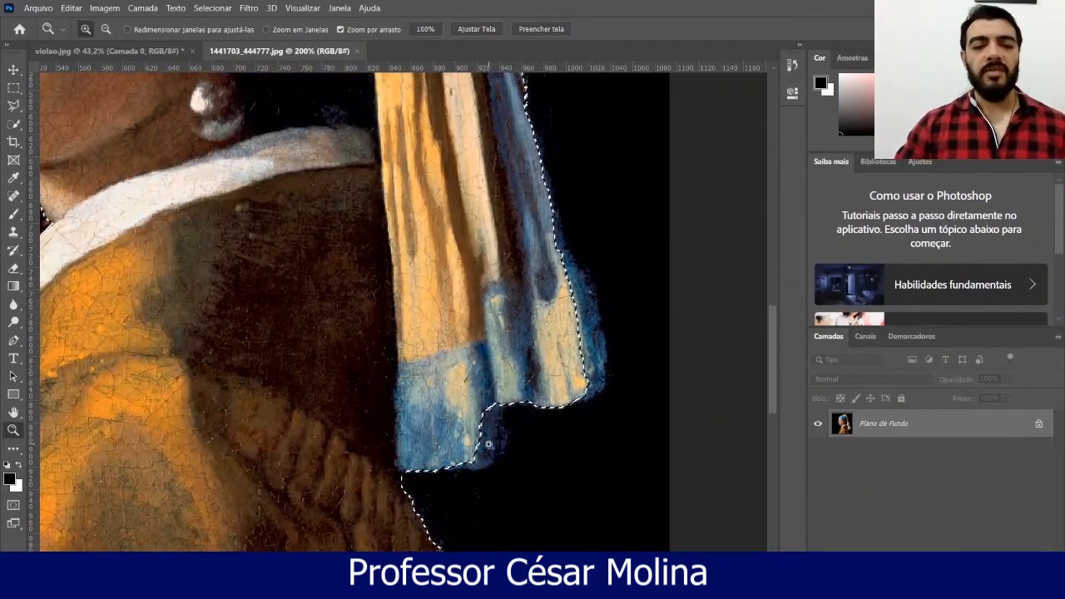
key("w")
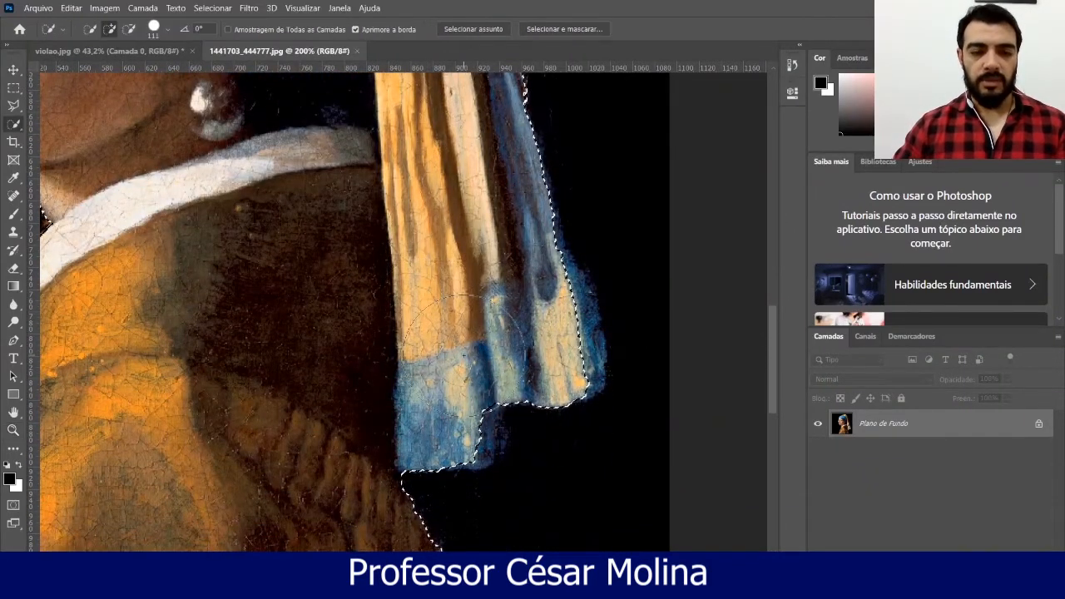
right_click(466, 330, "alt")
left_click_drag(466, 325, 426, 326)
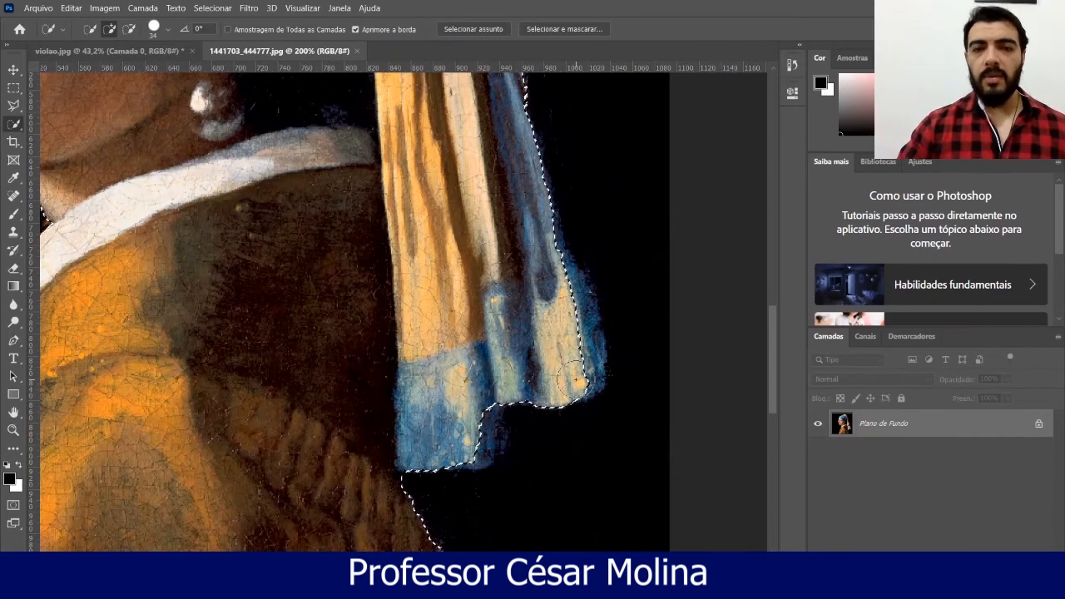
Undo the dab added inside the scarf's lower tip, and subtract the tip's blue outer edge from the background selection
key("ctrl+z")
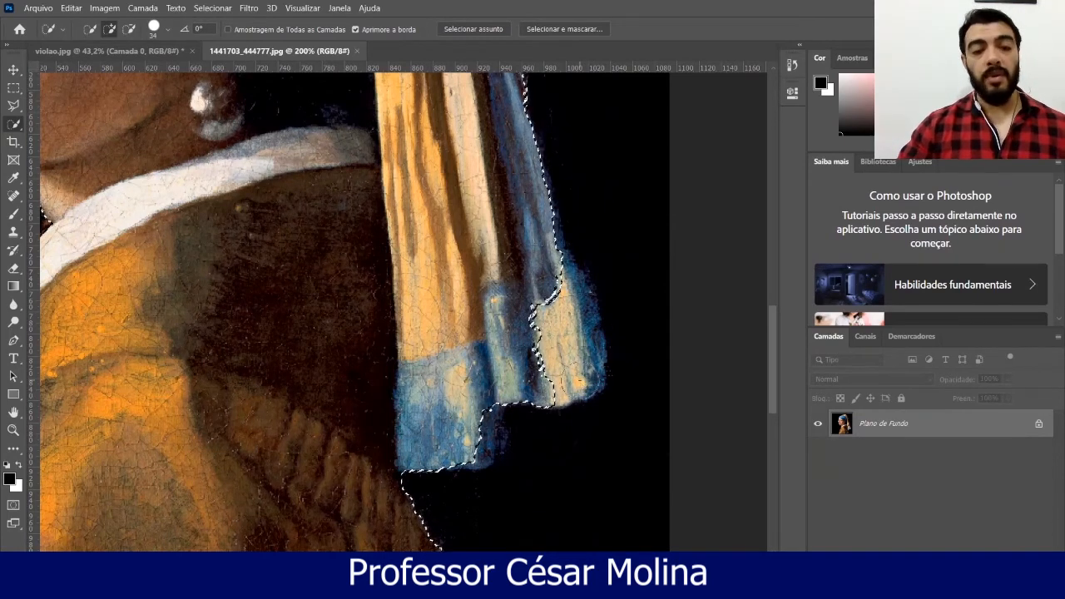
left_click(580, 382)
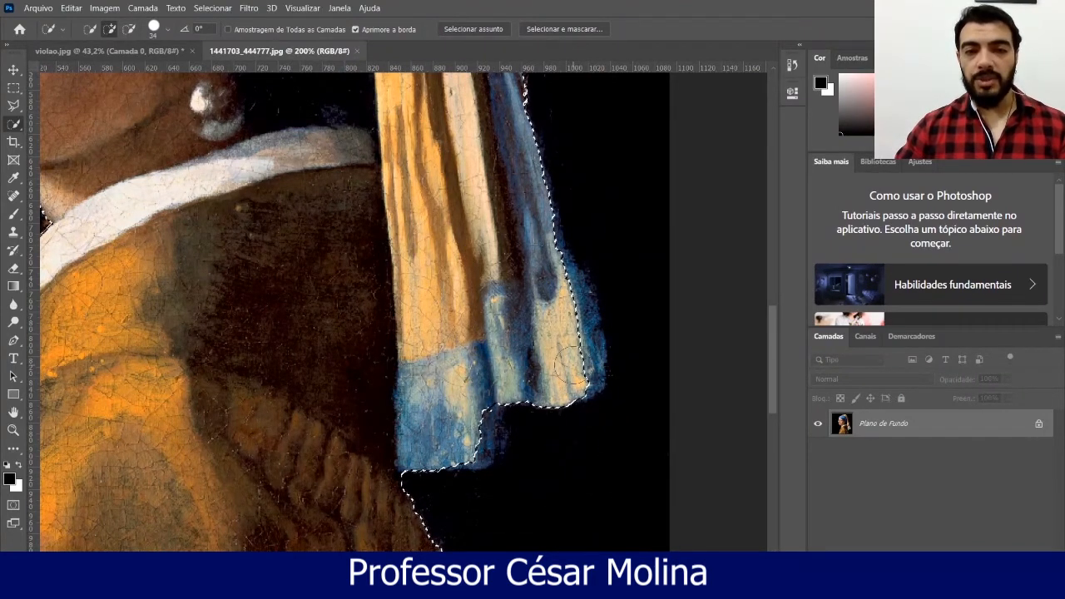
left_click(577, 370, "alt")
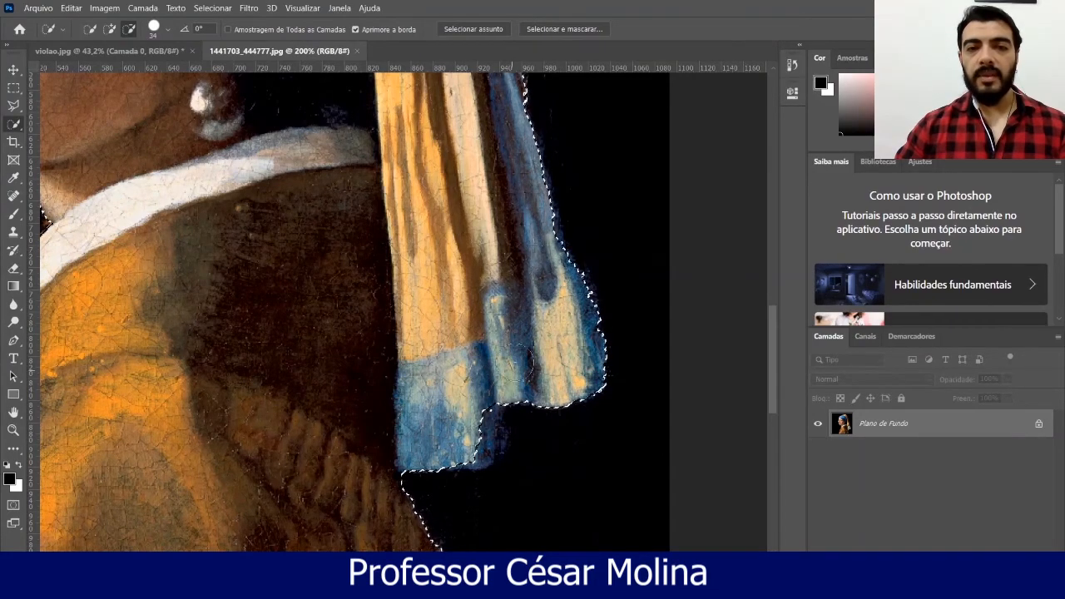
Subtract the dark blue outer edge along the upper part of the hanging scarf from the background selection
scroll(471, 246, "up", 6)
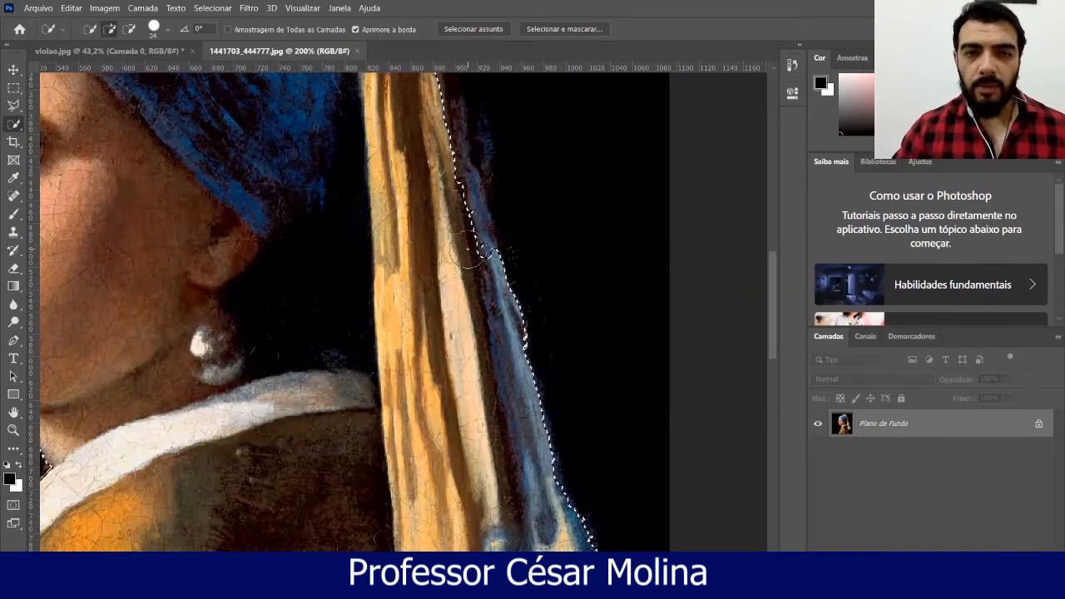
scroll(458, 225, "up", 2)
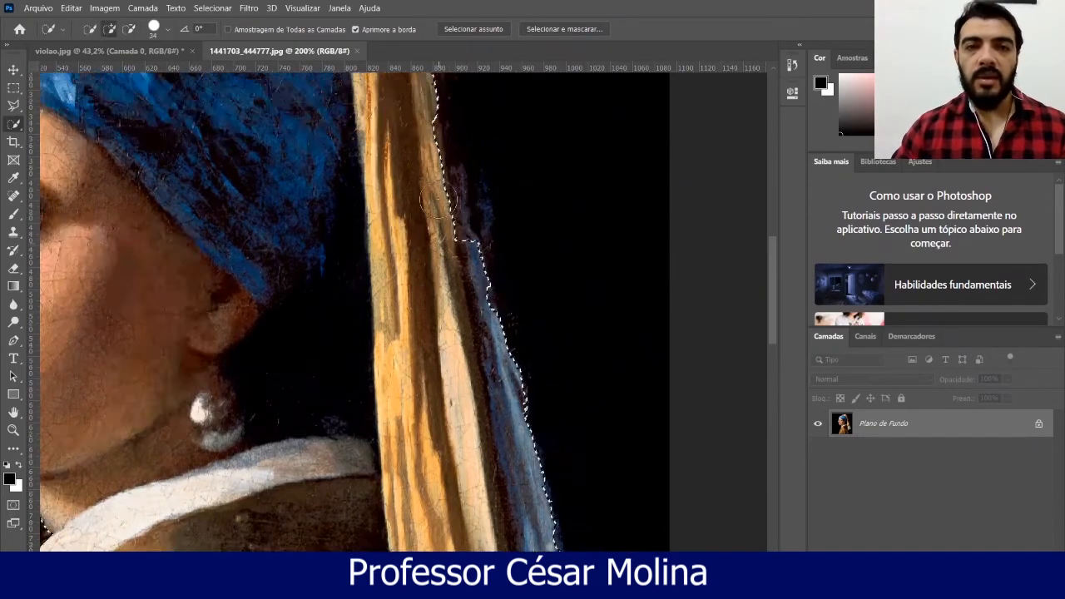
left_click(447, 227)
key("alt")
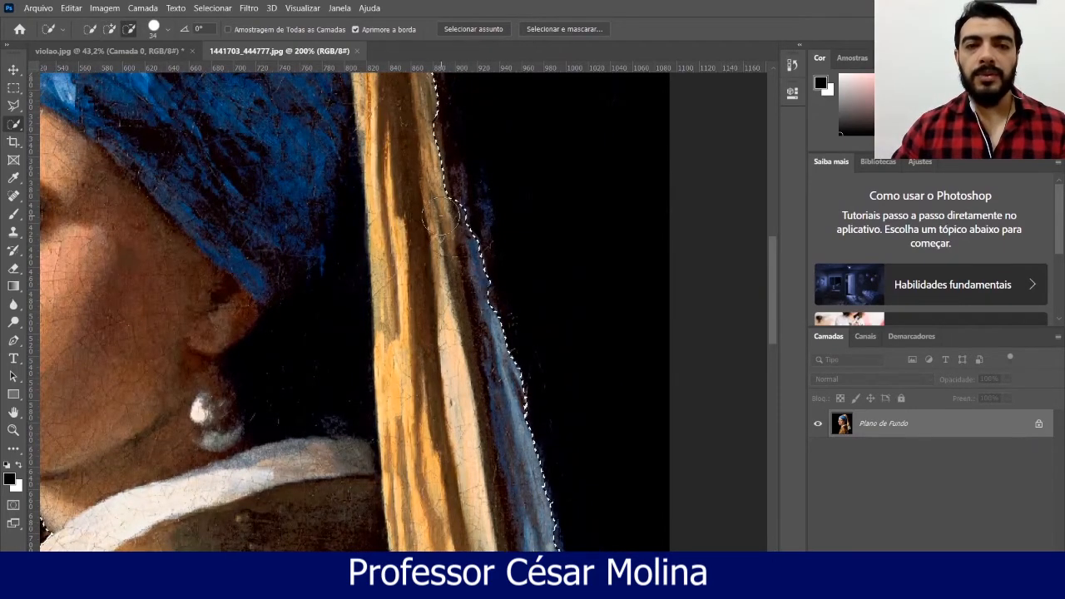
left_click(437, 182)
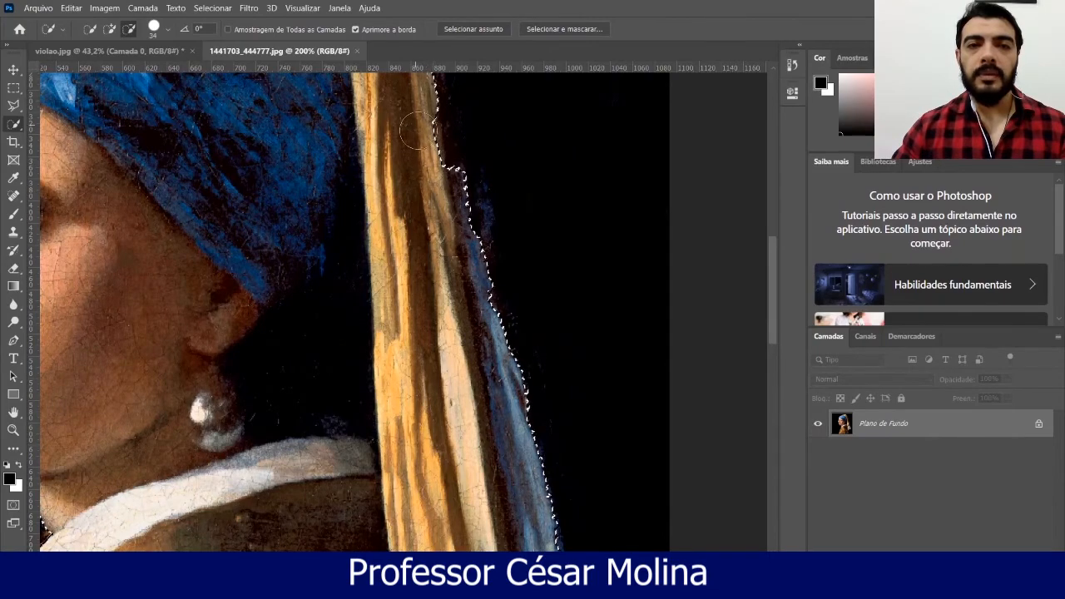
Check the selection outline around the turban and face, and subtract the outer edge of the eye beside the background
scroll(416, 129, "up", 8)
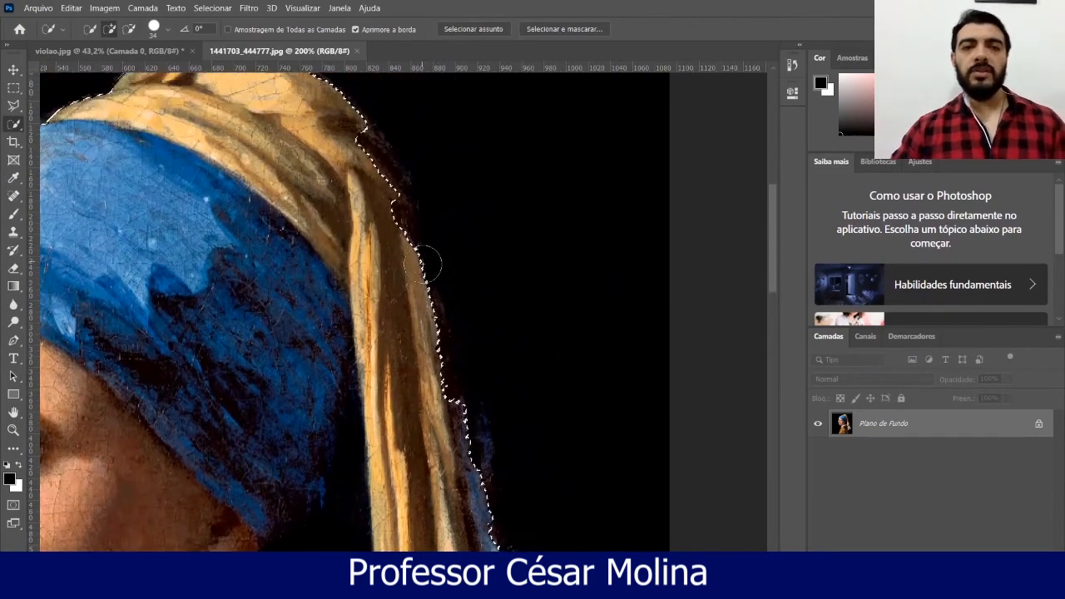
scroll(423, 265, "up", 3)
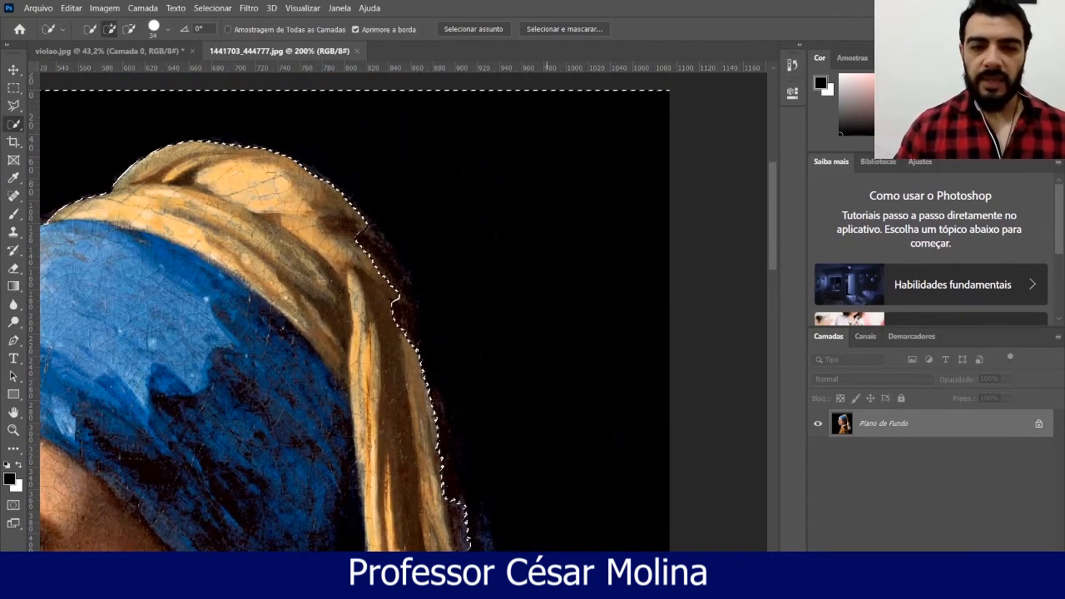
scroll(767, 208, "left", 12)
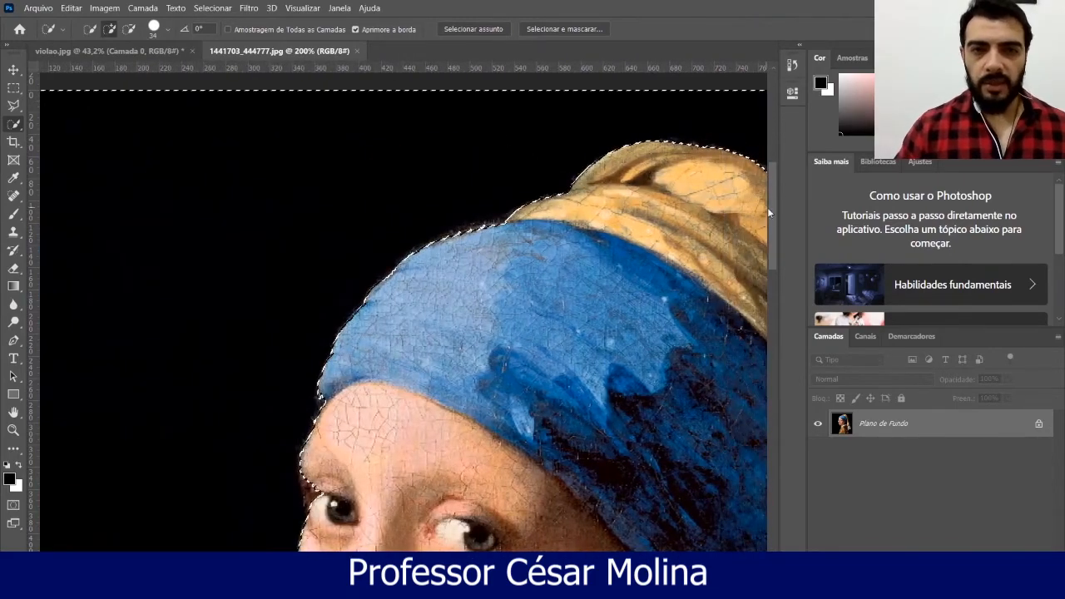
scroll(769, 225, "down", 10)
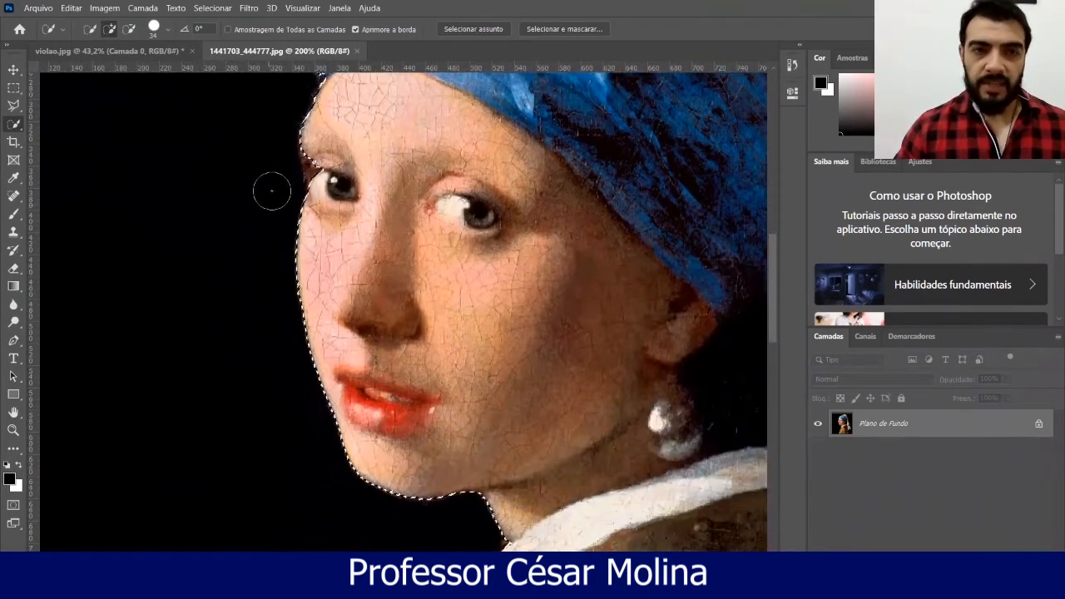
key("alt")
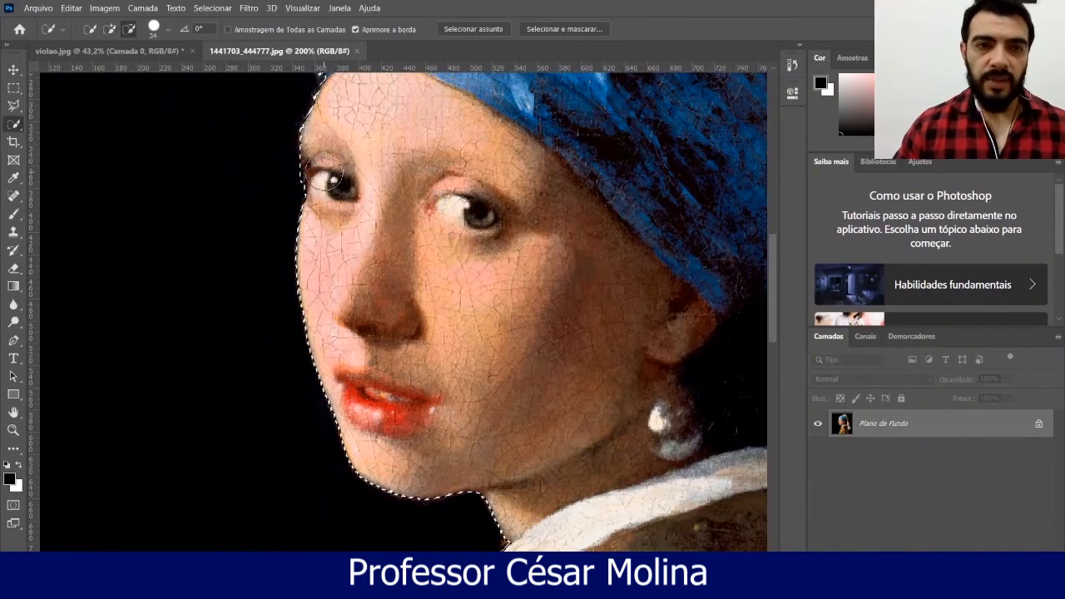
scroll(470, 326, "down", 1)
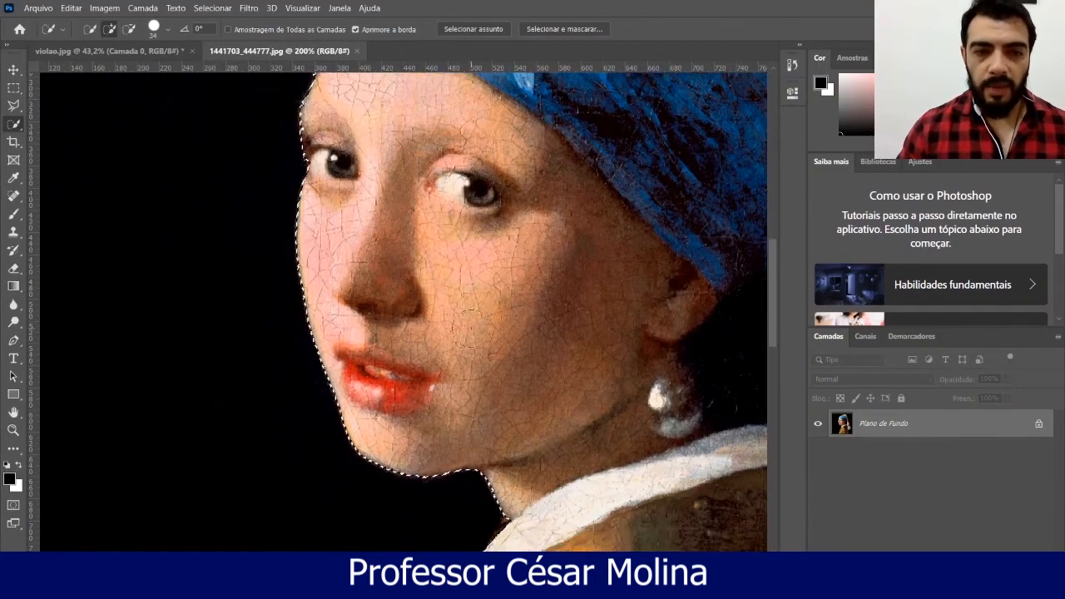
Check the selection outline down the shoulder and sleeve, and unlock the painting's background layer
scroll(471, 326, "down", 13)
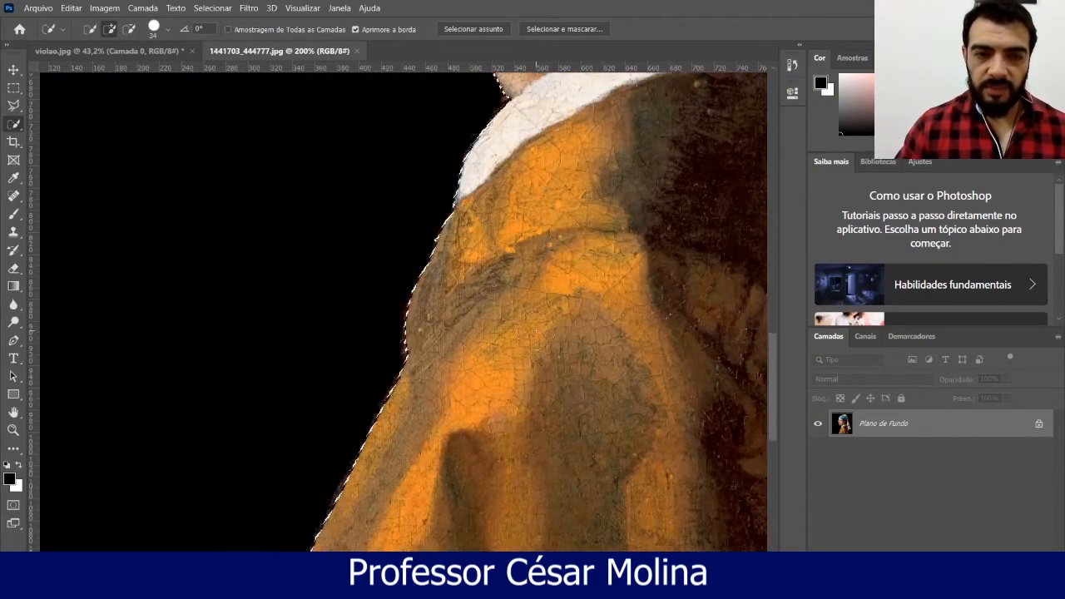
scroll(534, 317, "down", 6)
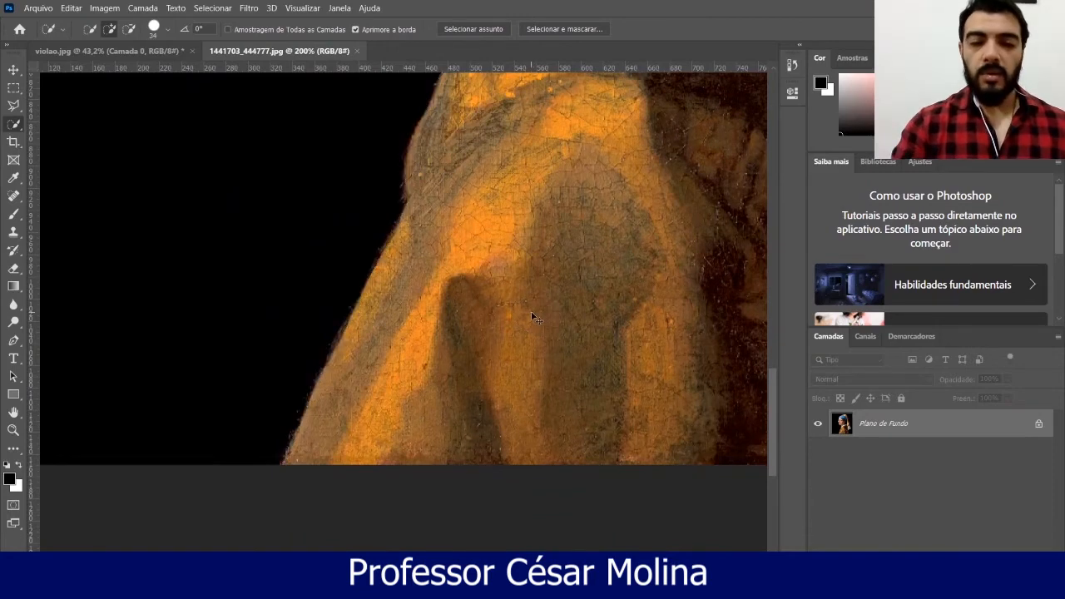
key("ctrl+0")
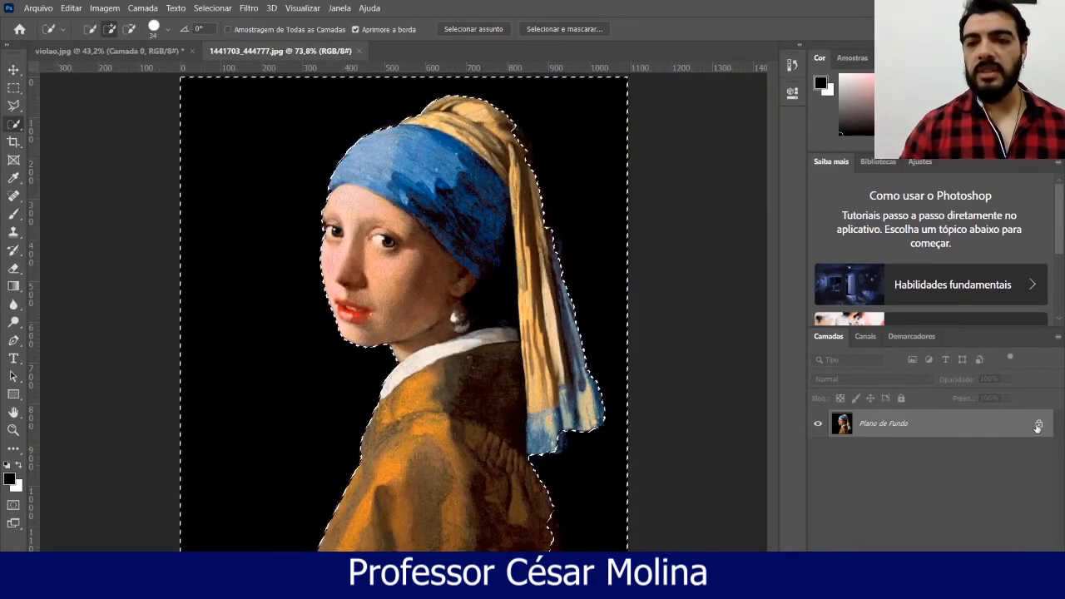
left_click(1037, 427)
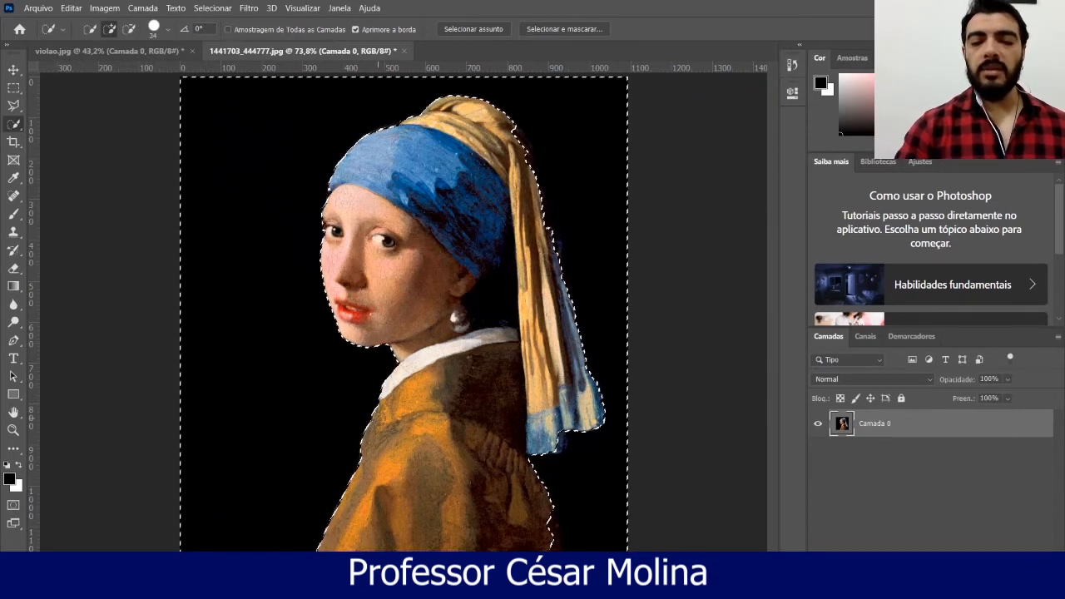
Try deleting the selected black background and copying it to a new layer, undoing each attempt
key("Delete")
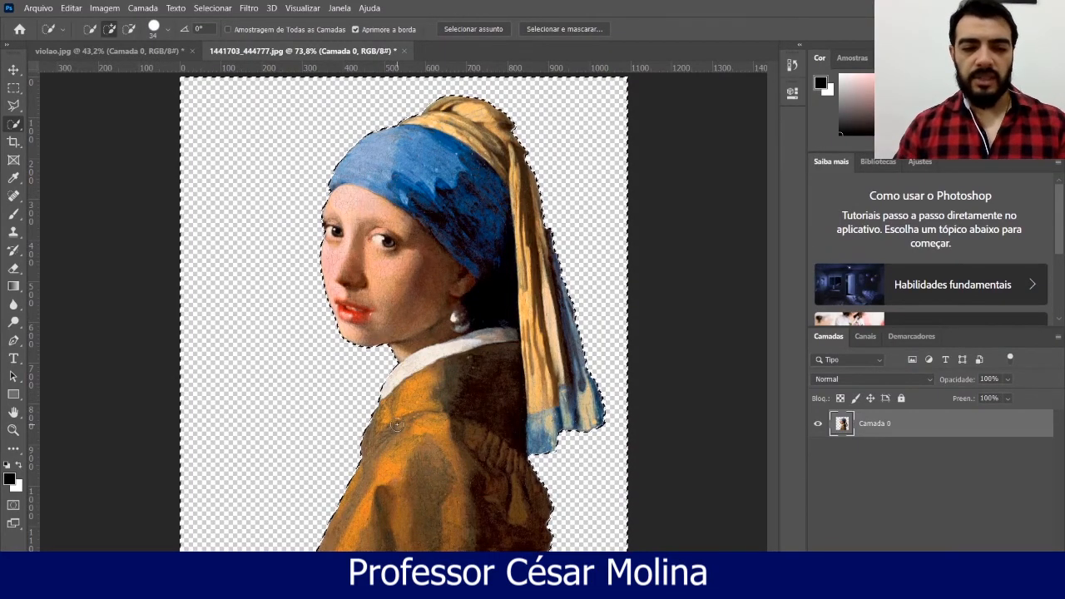
key("ctrl+z")
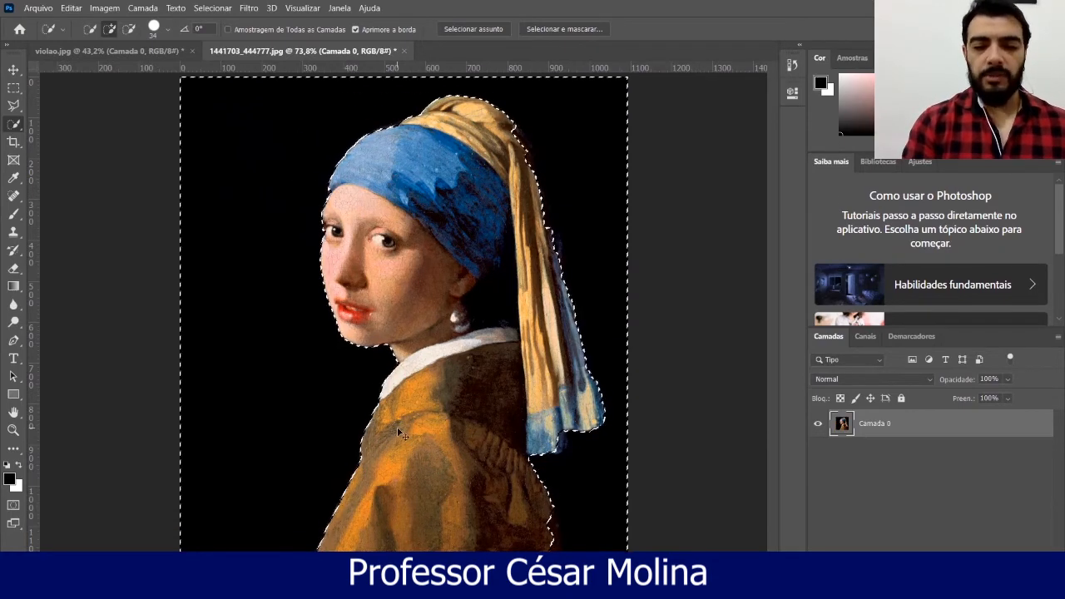
key("ctrl+j")
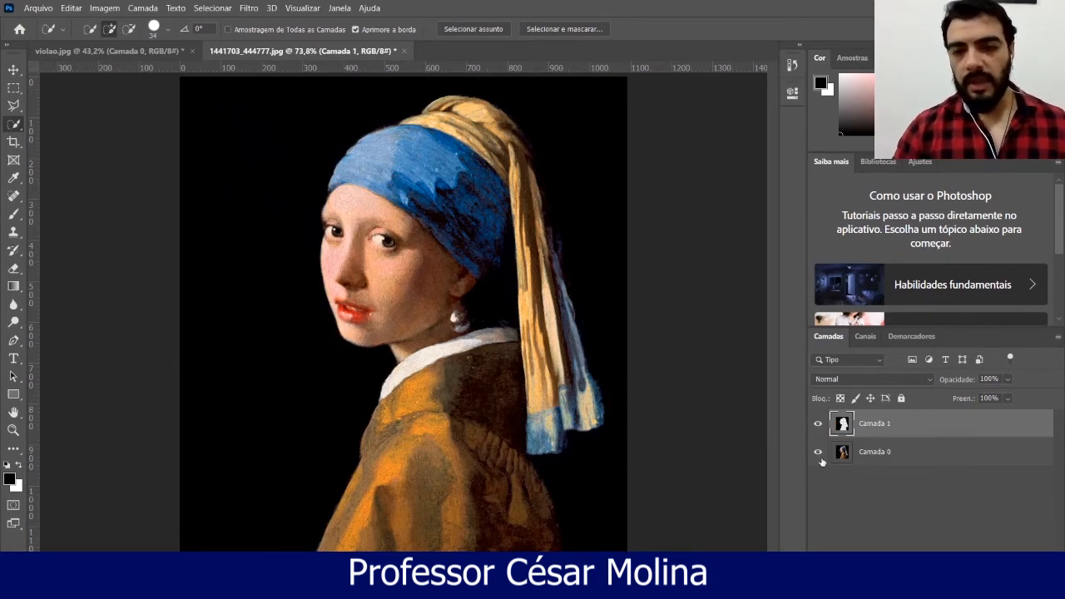
key("ctrl+z")
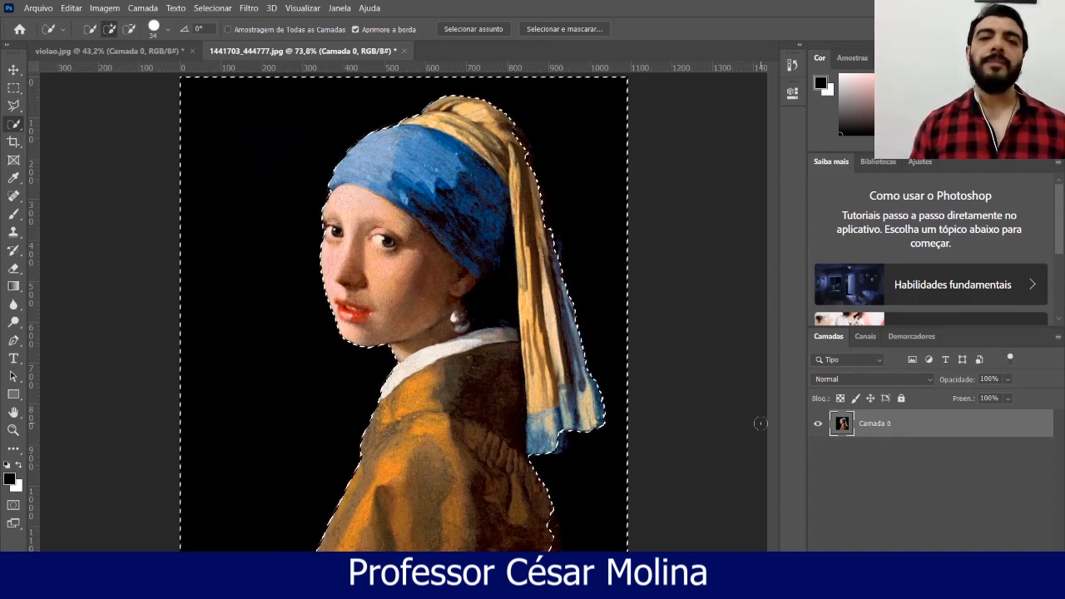
Delete the selected black background from the painting's layer and clear the selection
key("Delete")
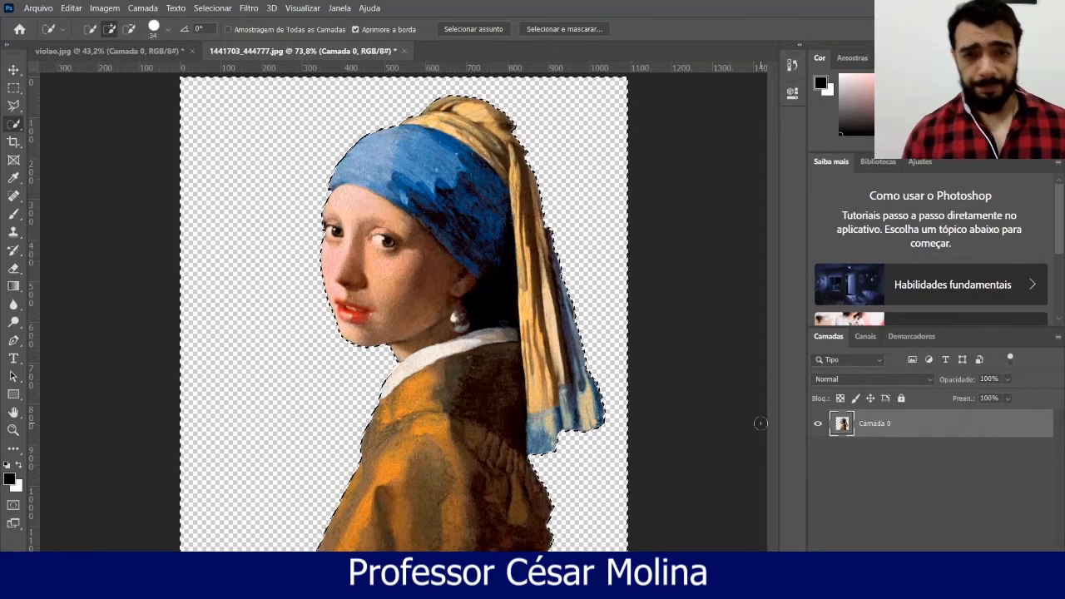
key("ctrl+d")
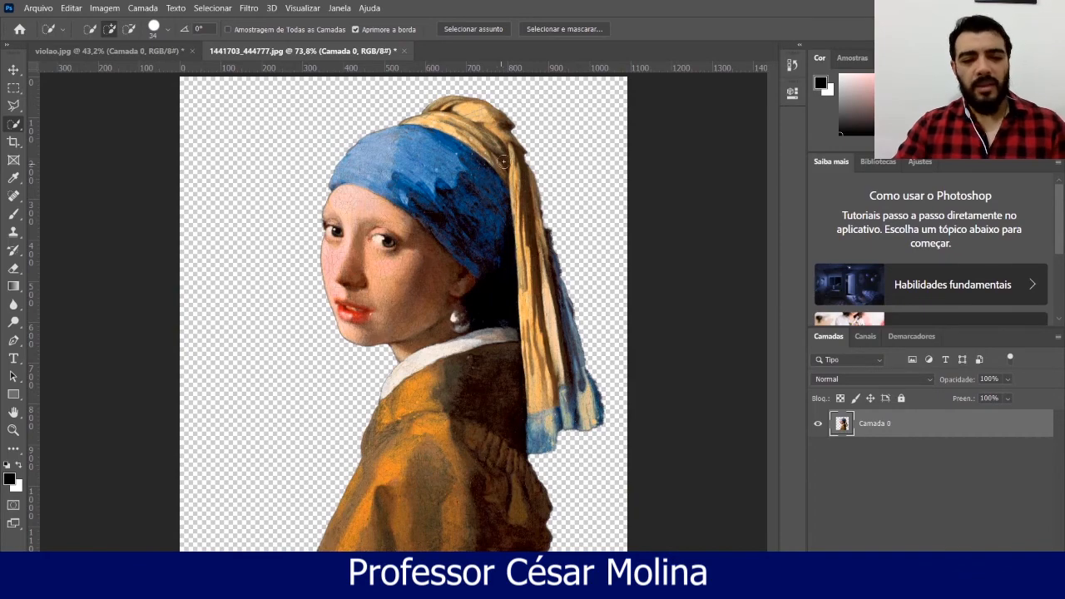
Examine the cut-out edge of the turban and hanging scarf up close for leftover dark background
key("z")
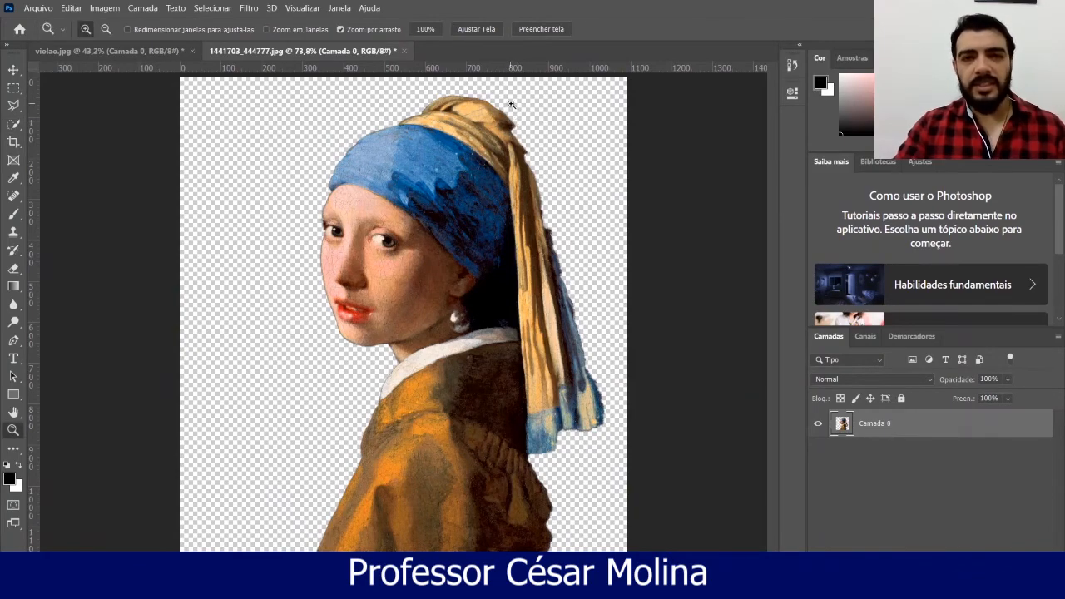
left_click_drag(511, 104, 515, 156)
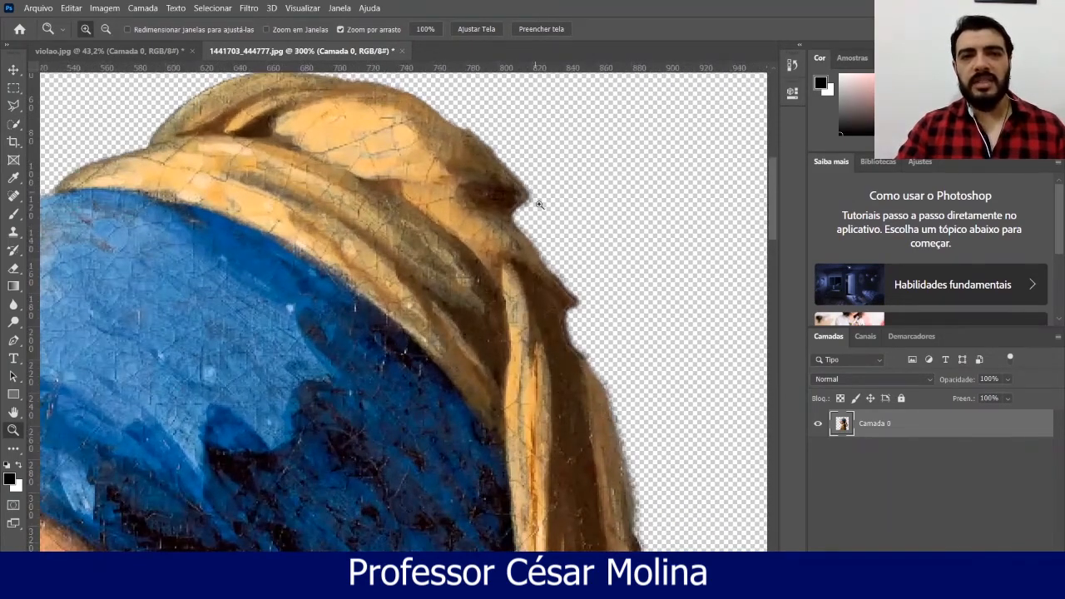
key("e")
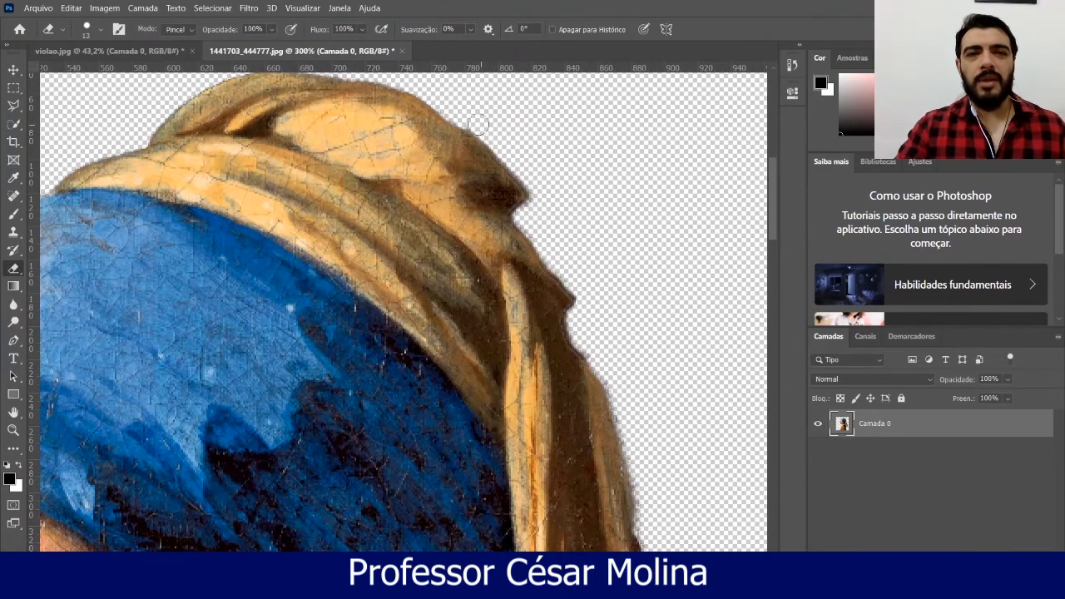
scroll(584, 228, "down", 1)
scroll(587, 232, "down", 1)
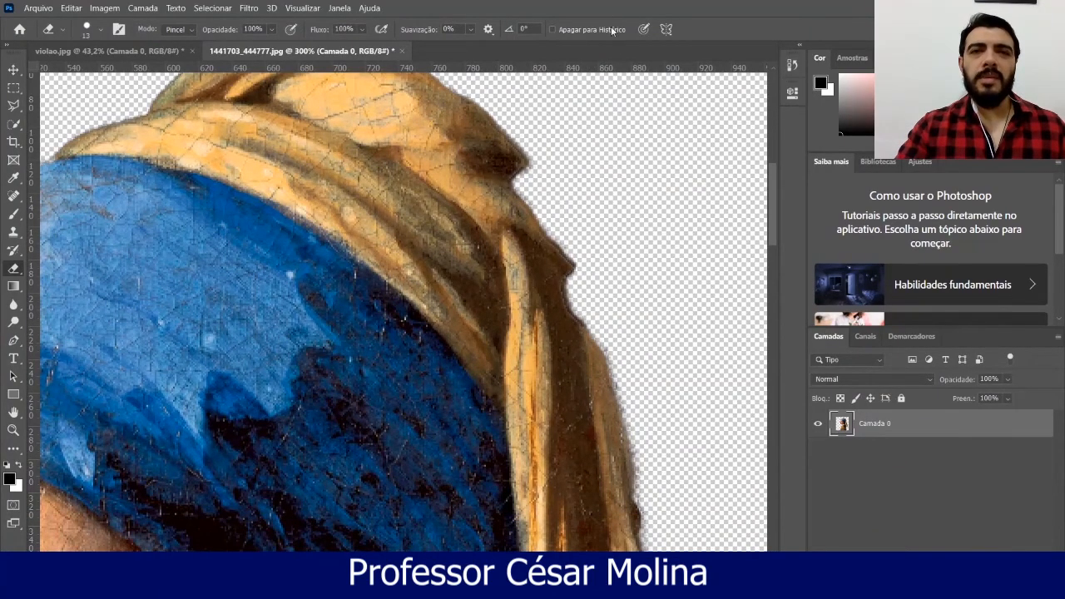
left_click(13, 123)
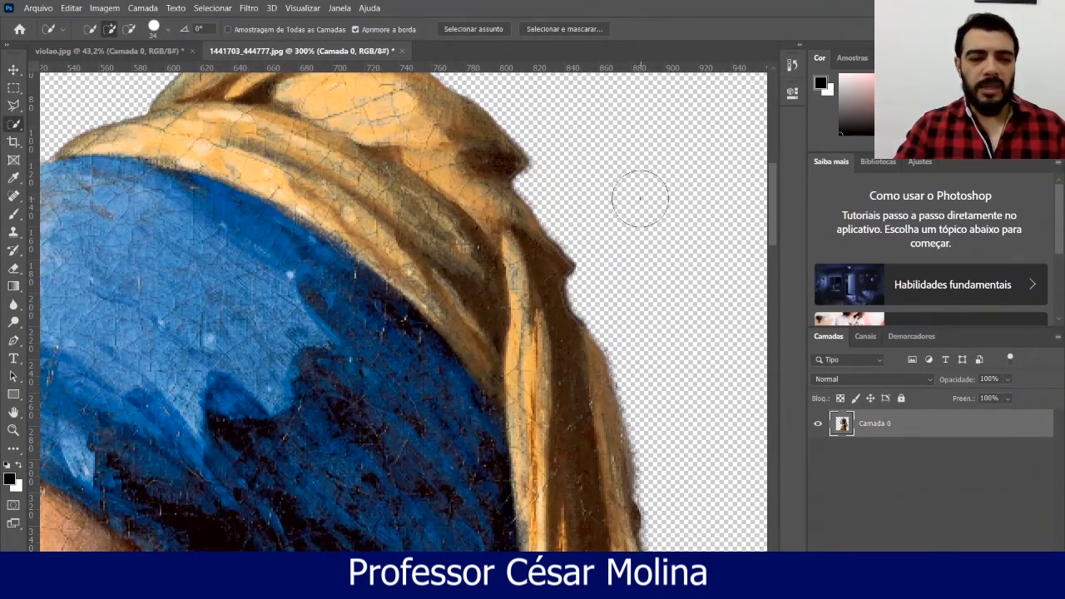
key("e")
scroll(625, 282, "down", 2)
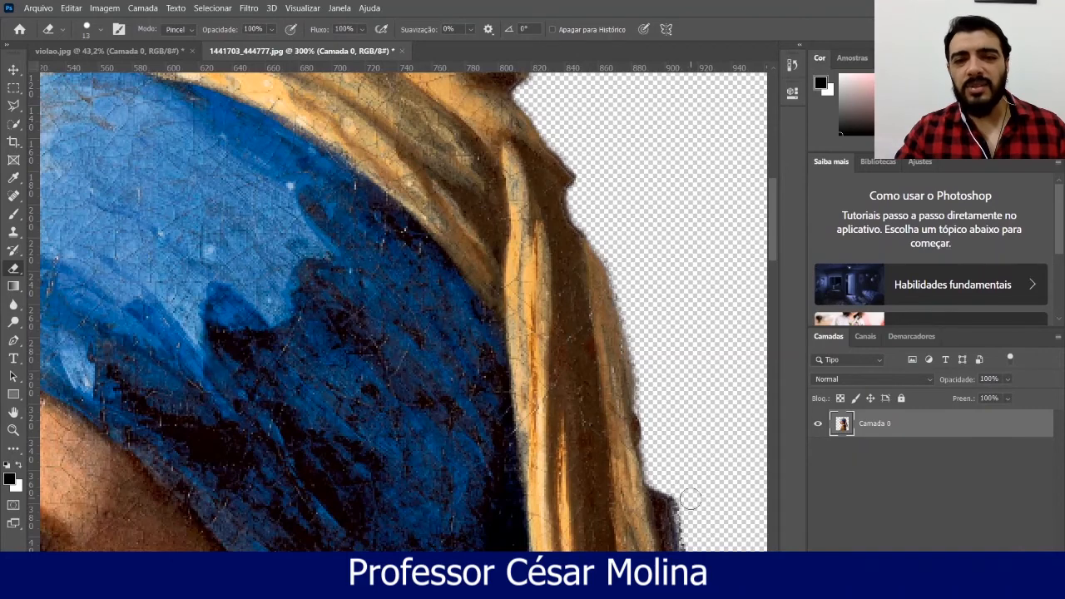
scroll(686, 491, "down", 3)
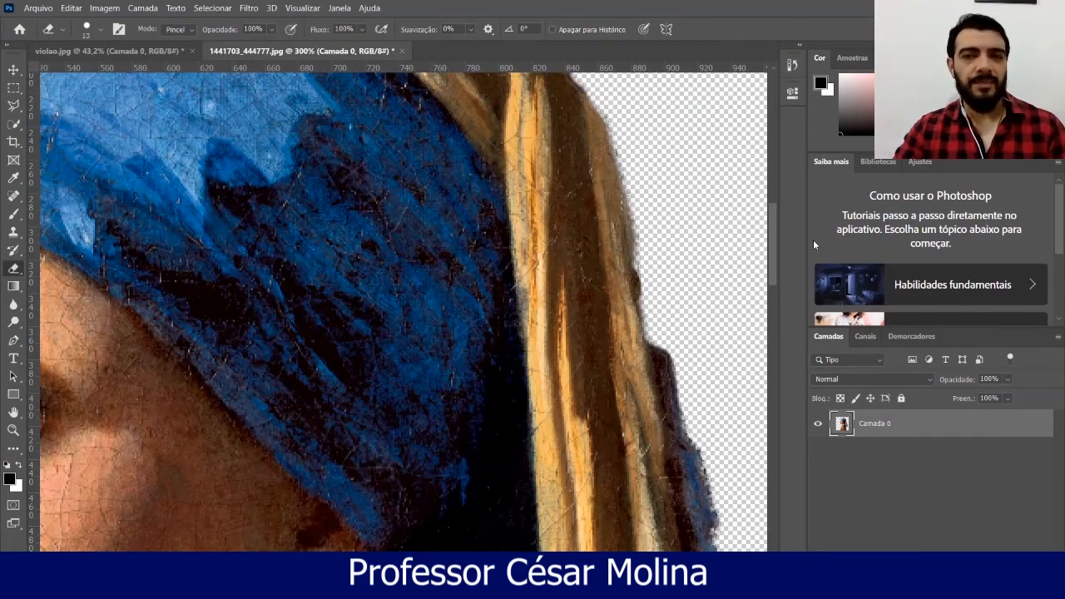
left_click_drag(773, 246, 792, 307)
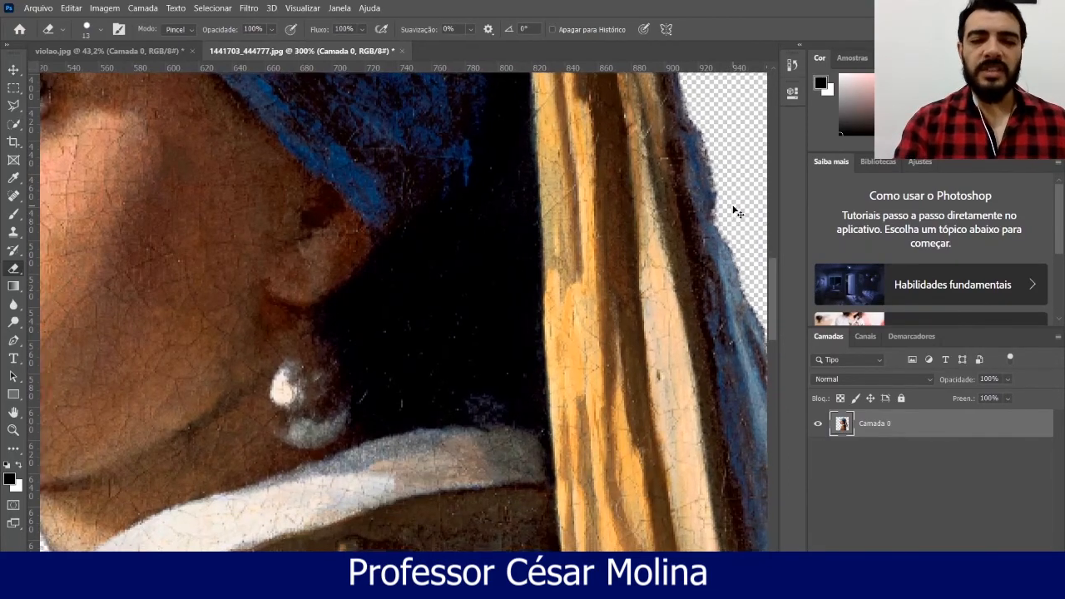
key("ctrl+0")
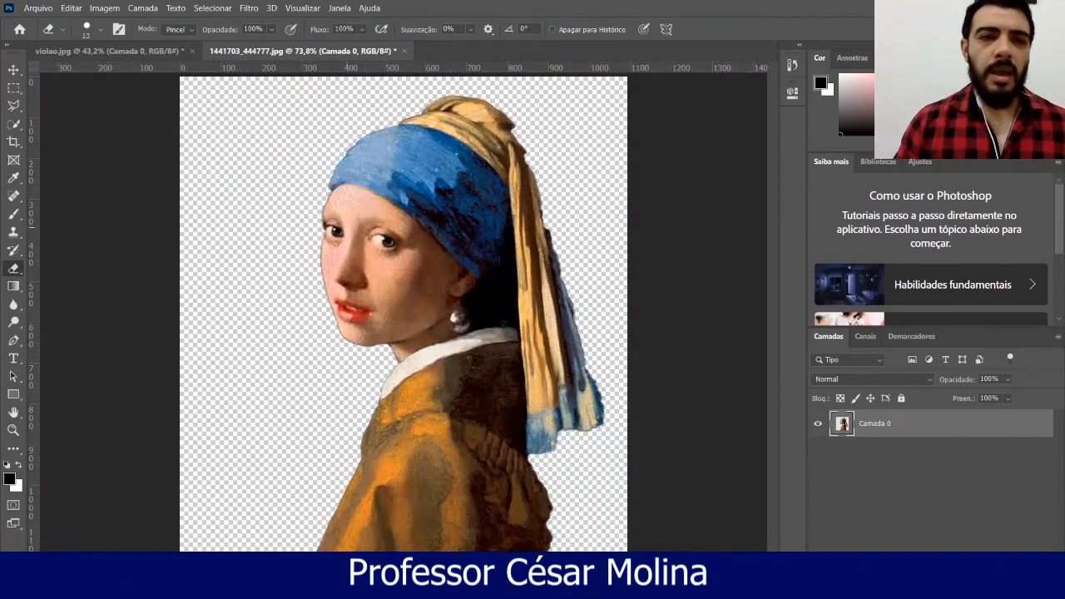
Try tracing the outer cheek edge beside the nose with six Pen tool anchor points, just inside the dark fringe
key("z")
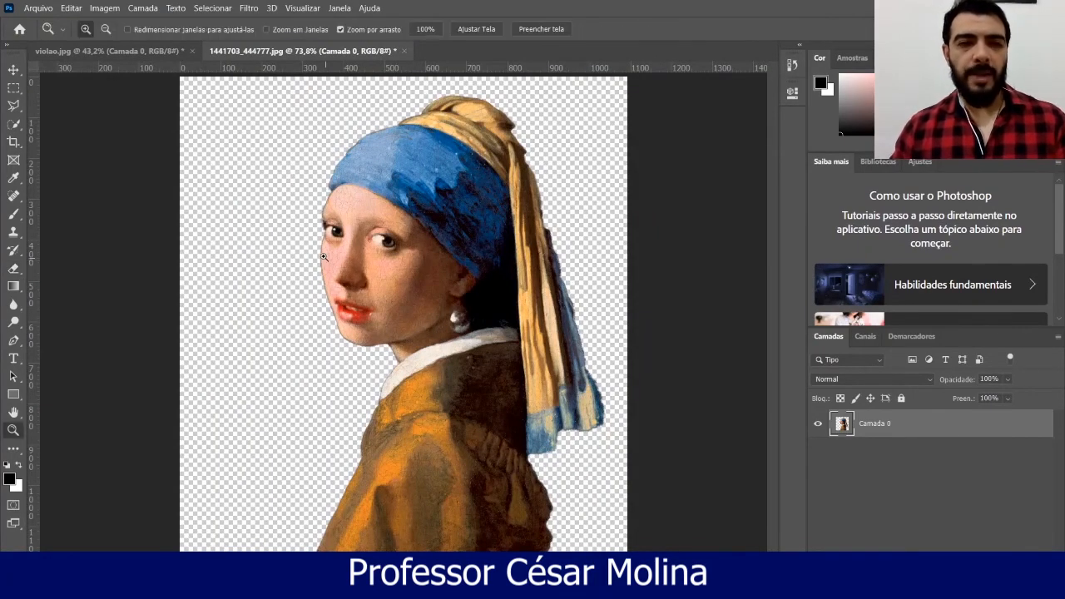
left_click(323, 259)
left_click(323, 258)
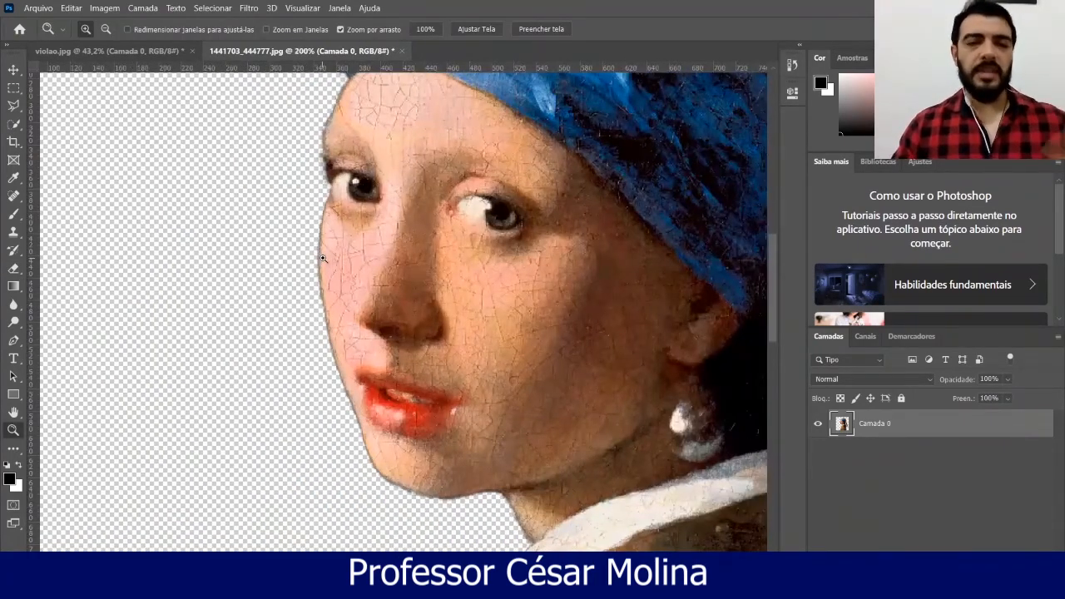
left_click_drag(323, 259, 323, 261)
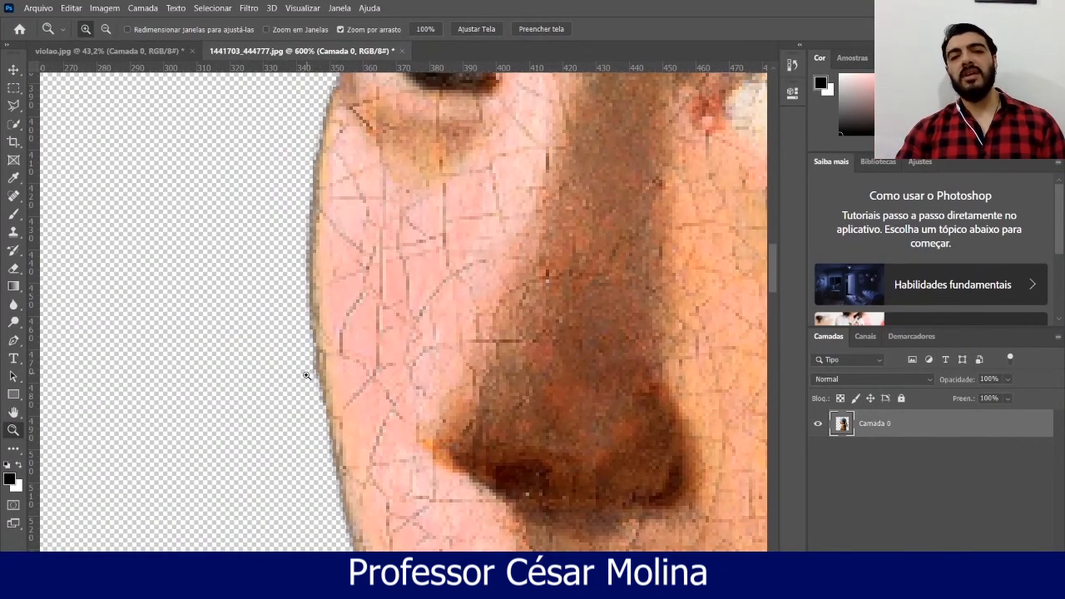
key("e")
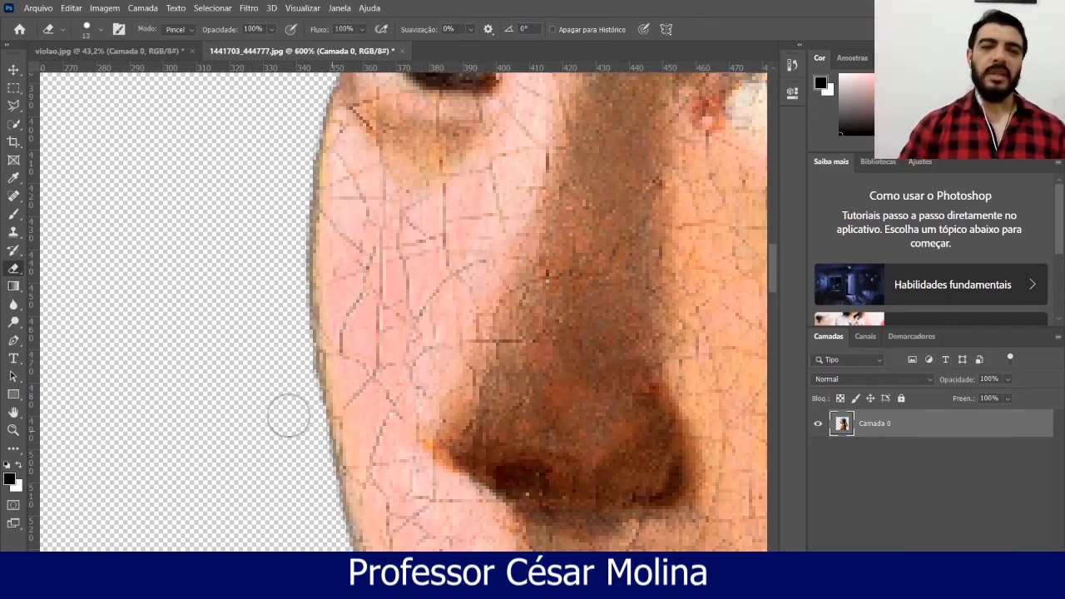
key("p")
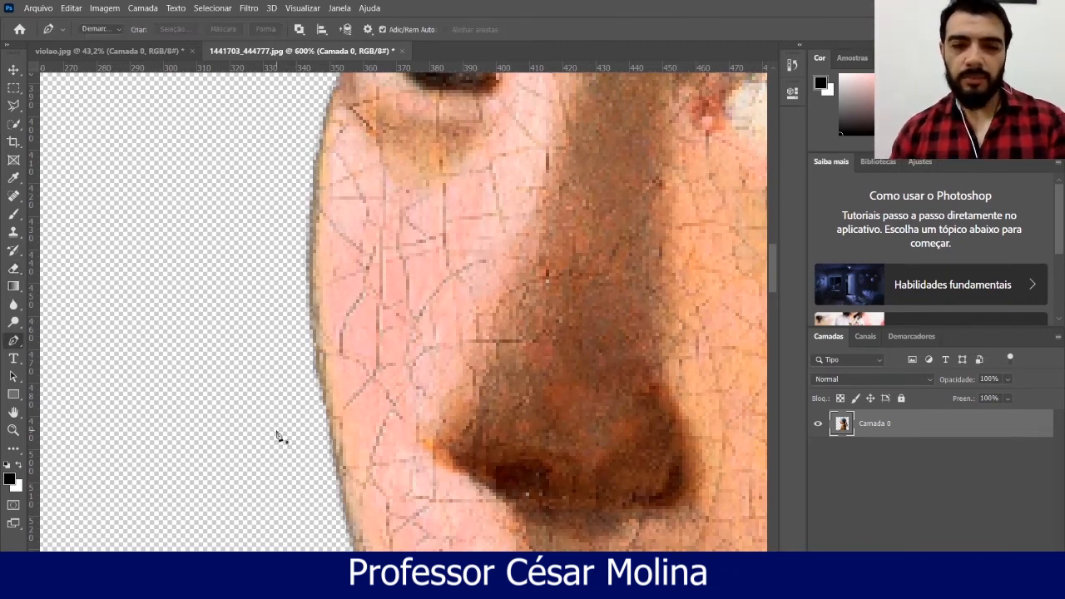
left_click(332, 439)
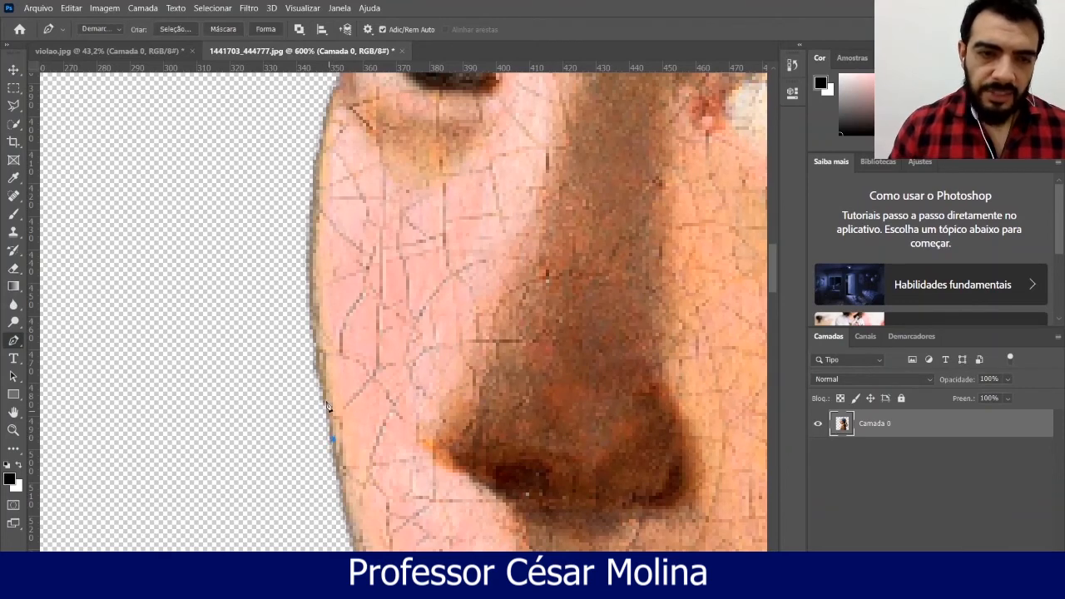
left_click(322, 378)
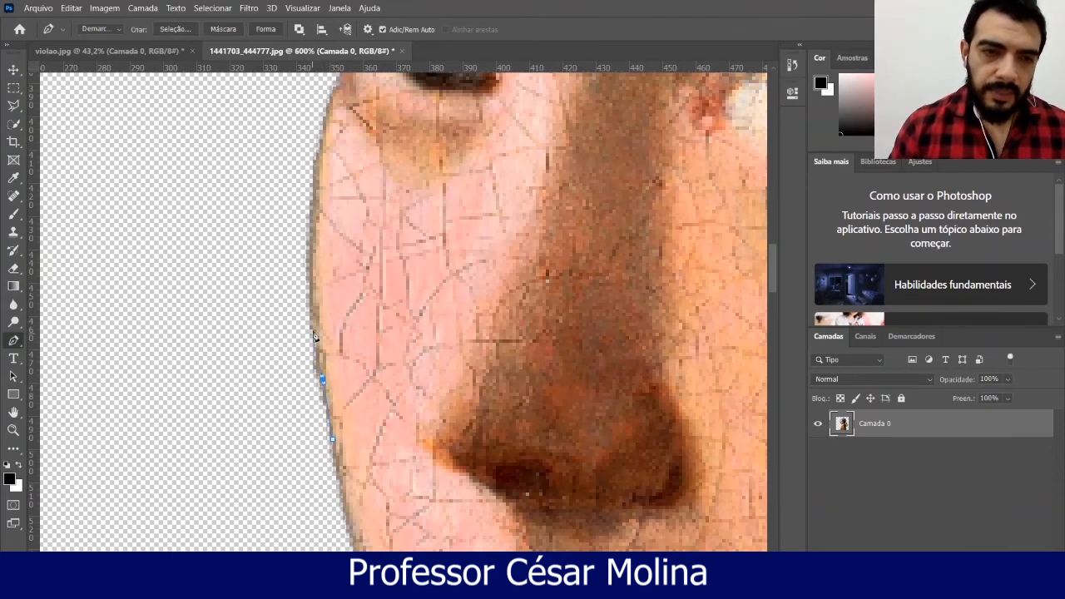
left_click(313, 323)
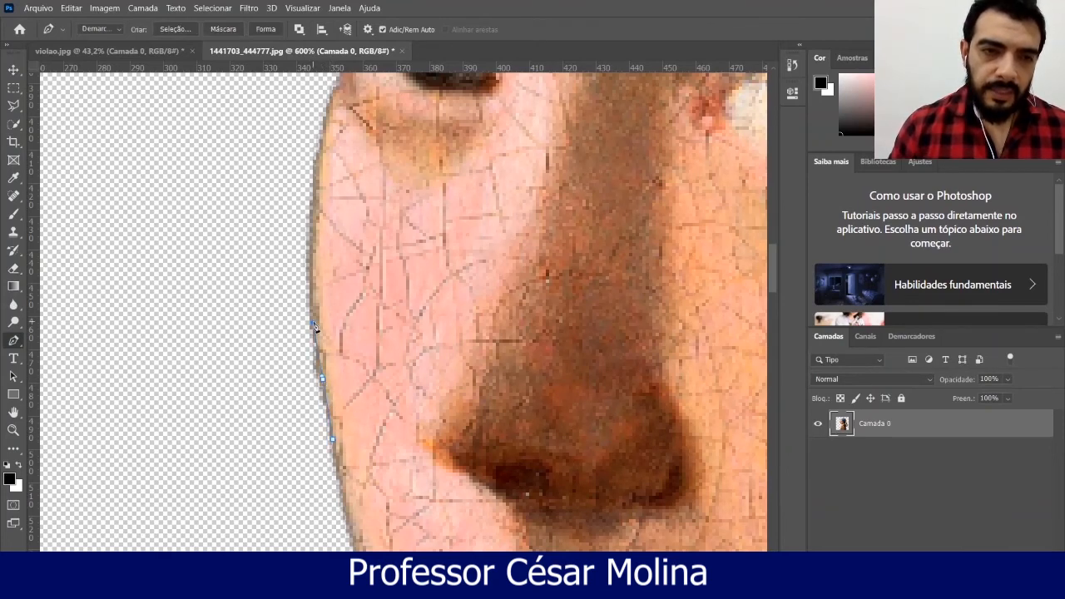
left_click(316, 267)
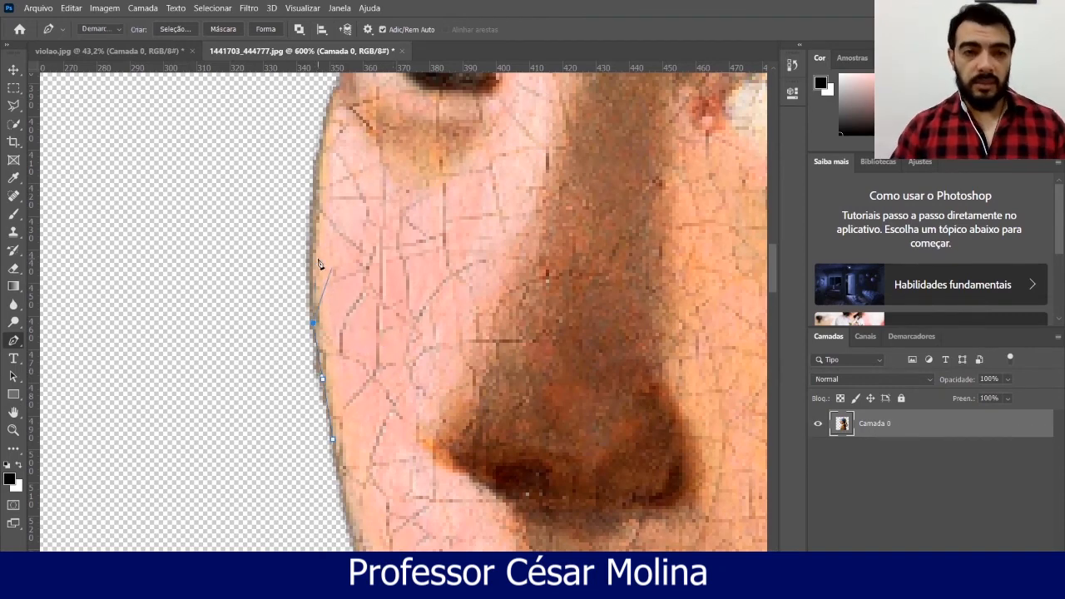
left_click(316, 213)
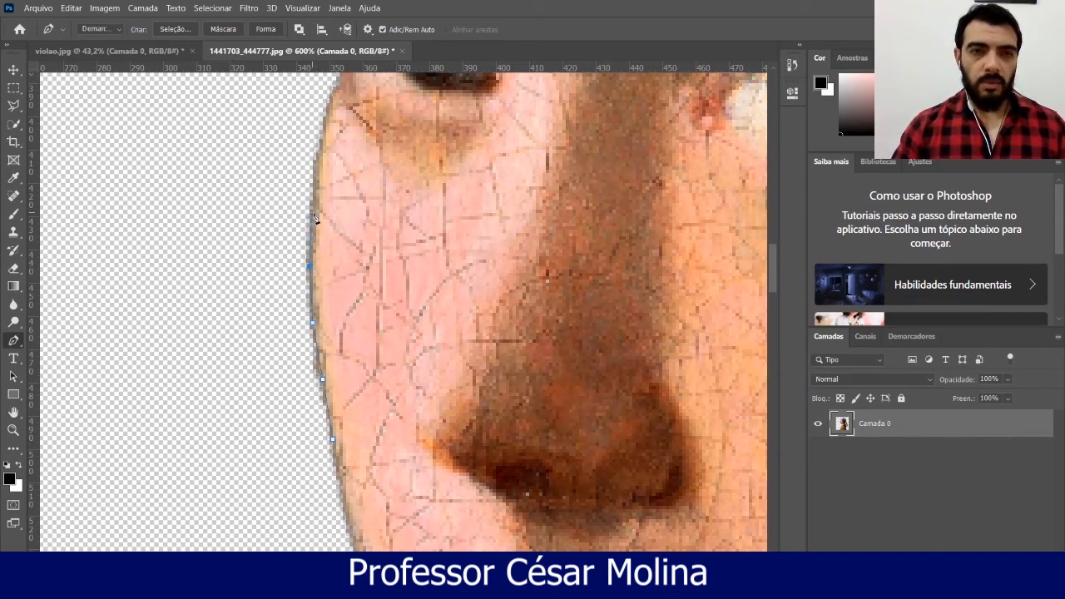
left_click(320, 164)
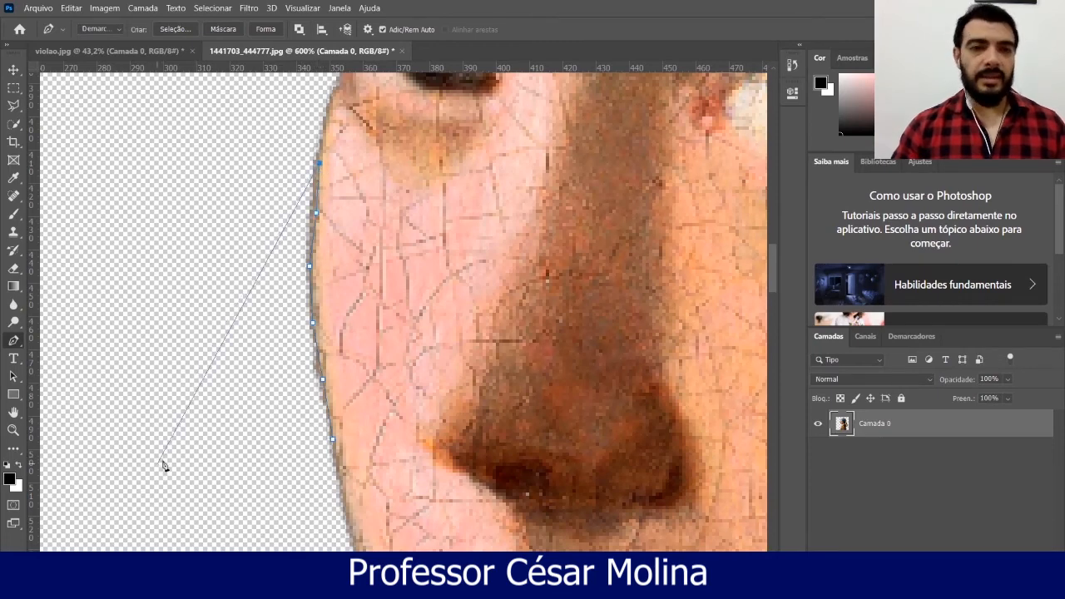
Close the Pen path through the transparent area beside the cheek and erase the dark fringe inside it as a selection
left_click(193, 419)
left_click_drag(270, 500, 288, 491)
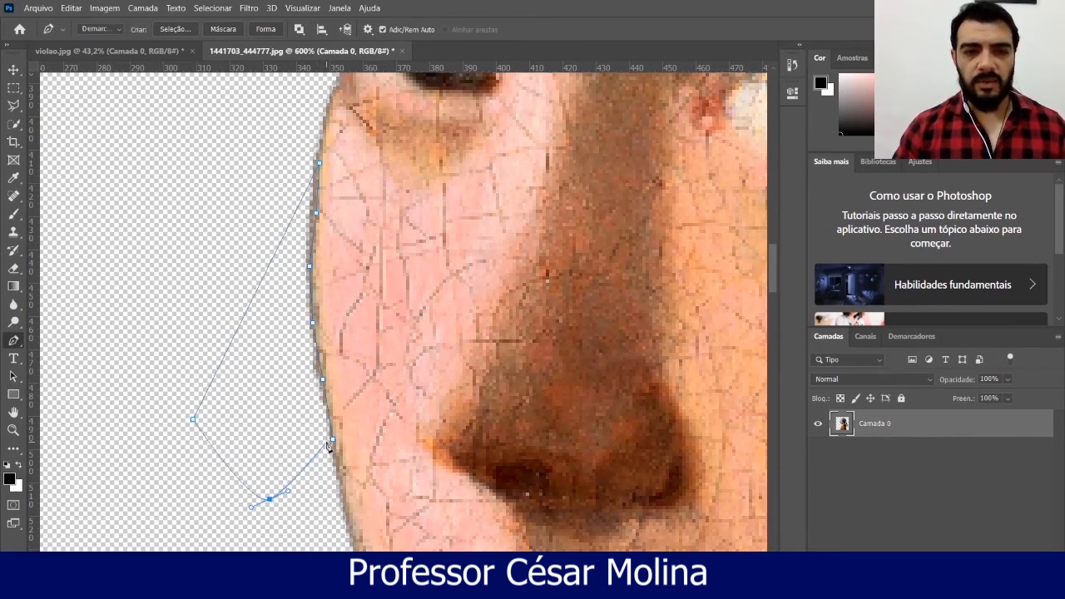
left_click(332, 439)
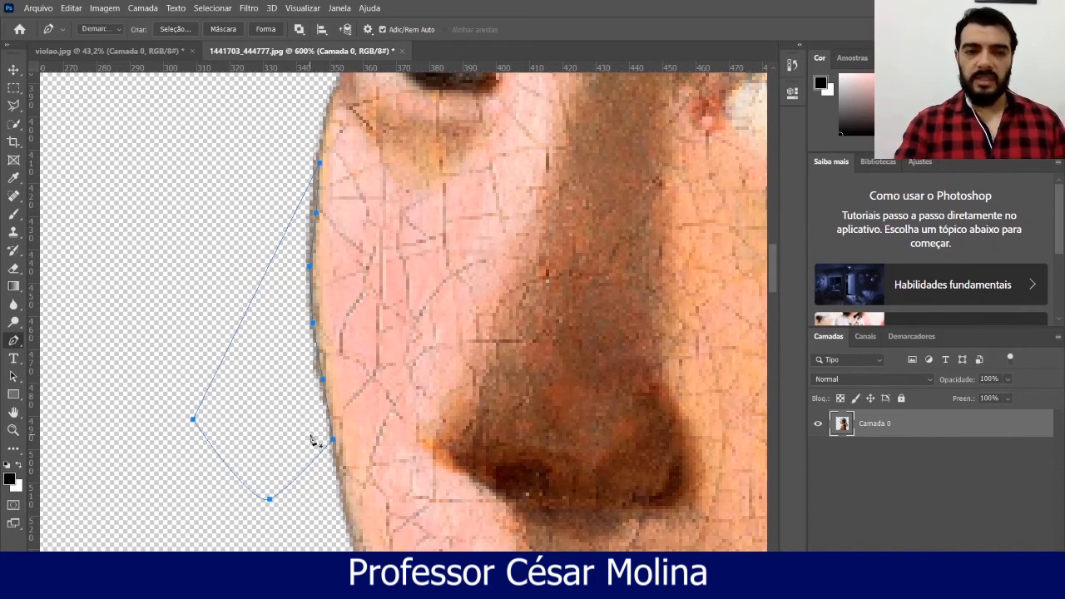
key("ctrl+Return")
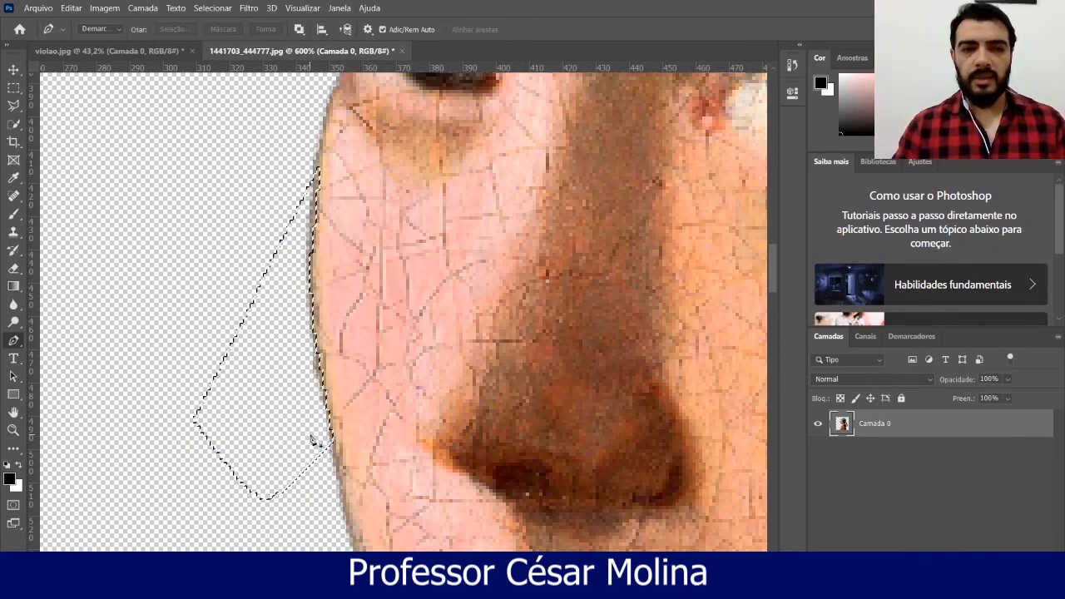
key("e")
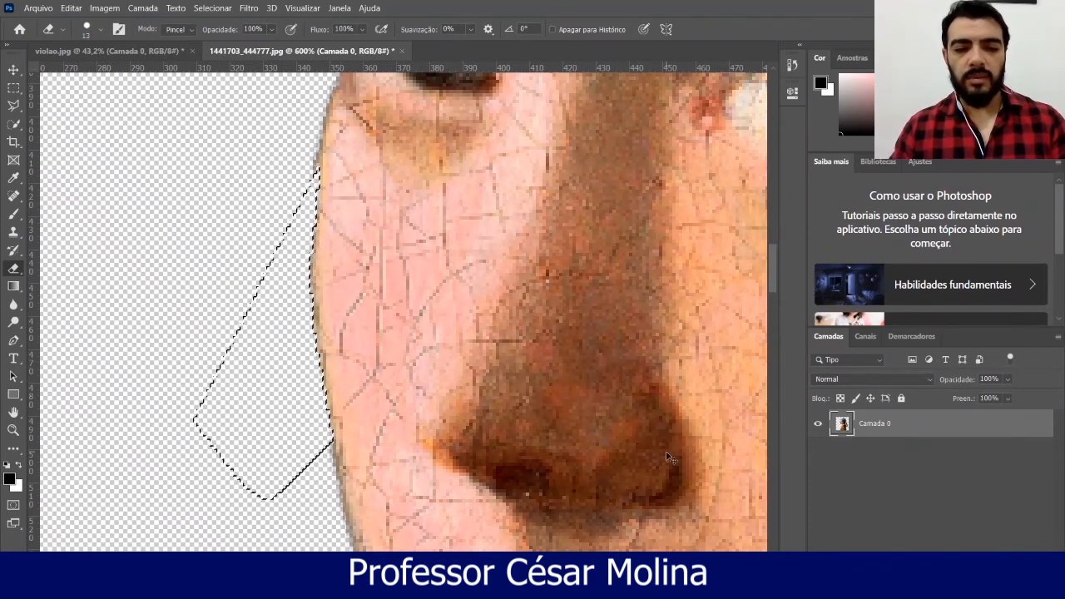
Undo the fringe erasing, the selection and the whole Pen path along the cheek
key("ctrl+z")
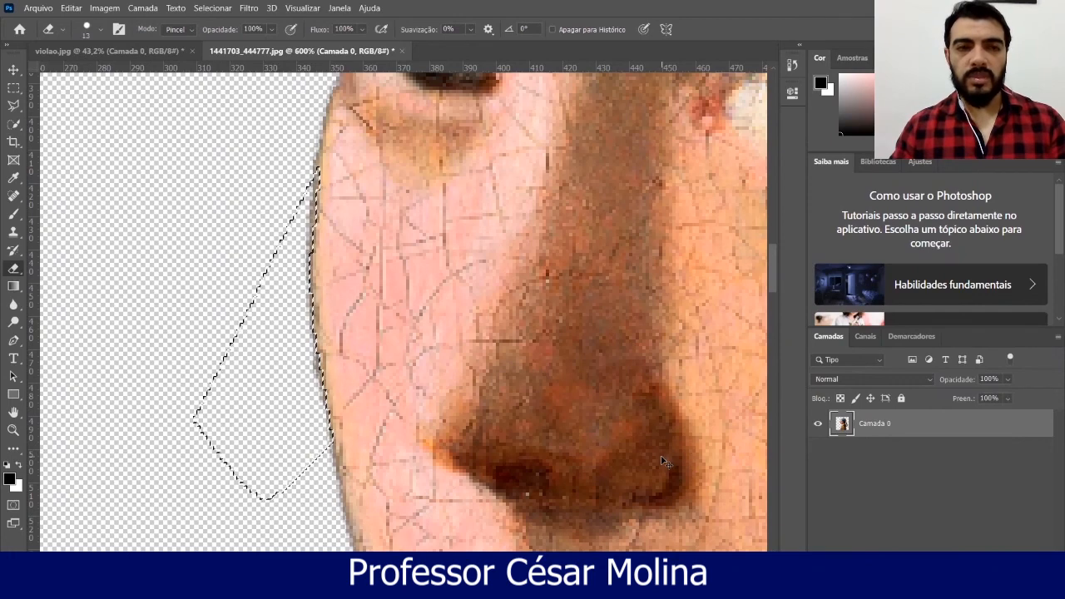
key("ctrl+z")
key("ctrl+z")
key("ctrl+z")
key("ctrl+z")
key("ctrl+z")
key("ctrl+z")
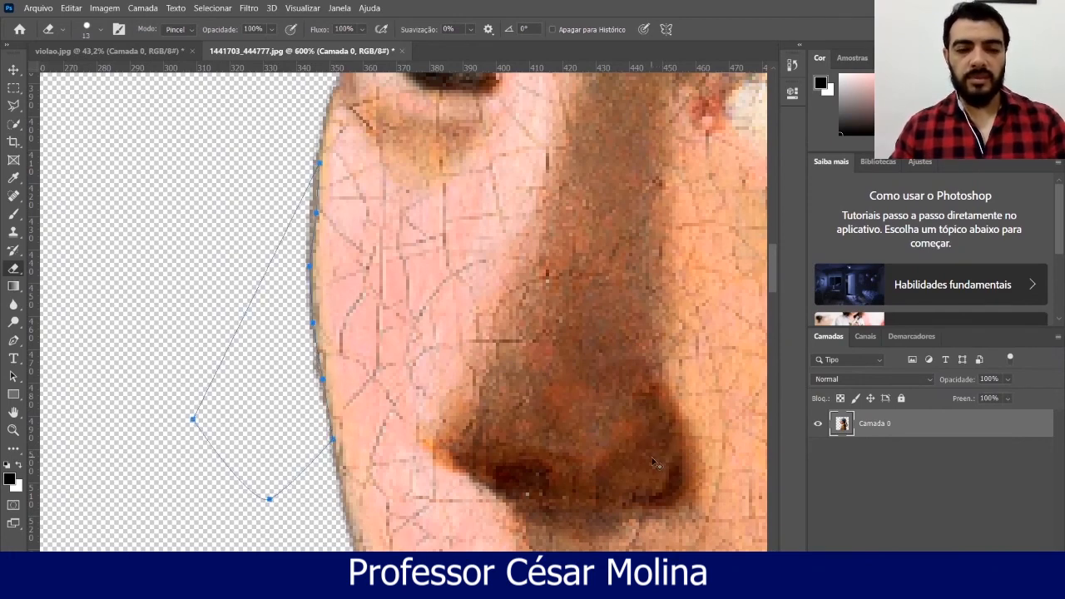
key("ctrl+z")
key("ctrl+z")
key("ctrl+z")
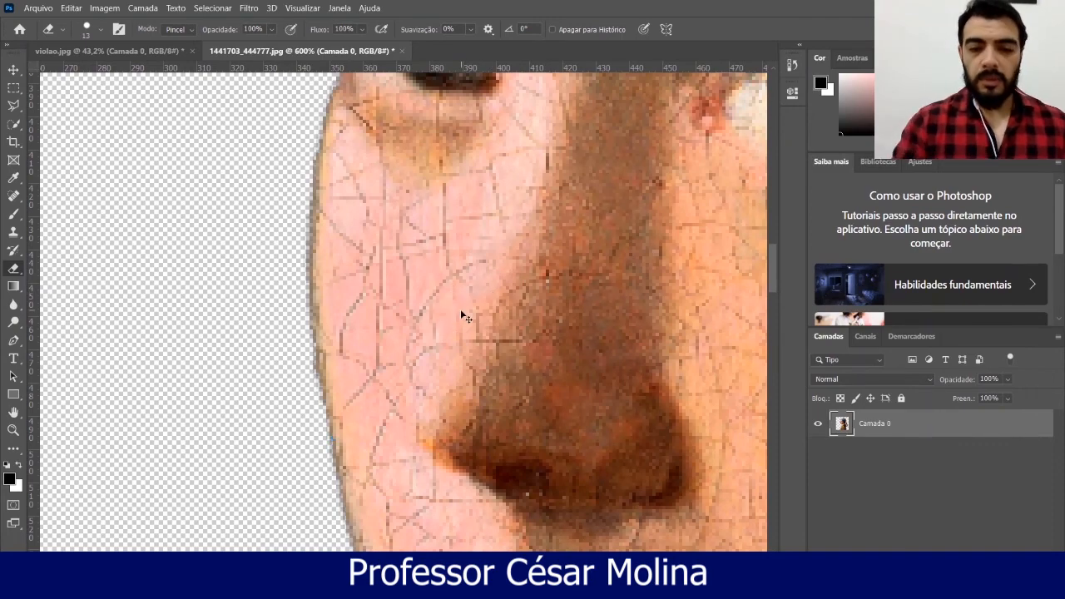
Fit the whole painting in view and compare it with the guitar image violao.jpg, returning to the painting
key("ctrl+0")
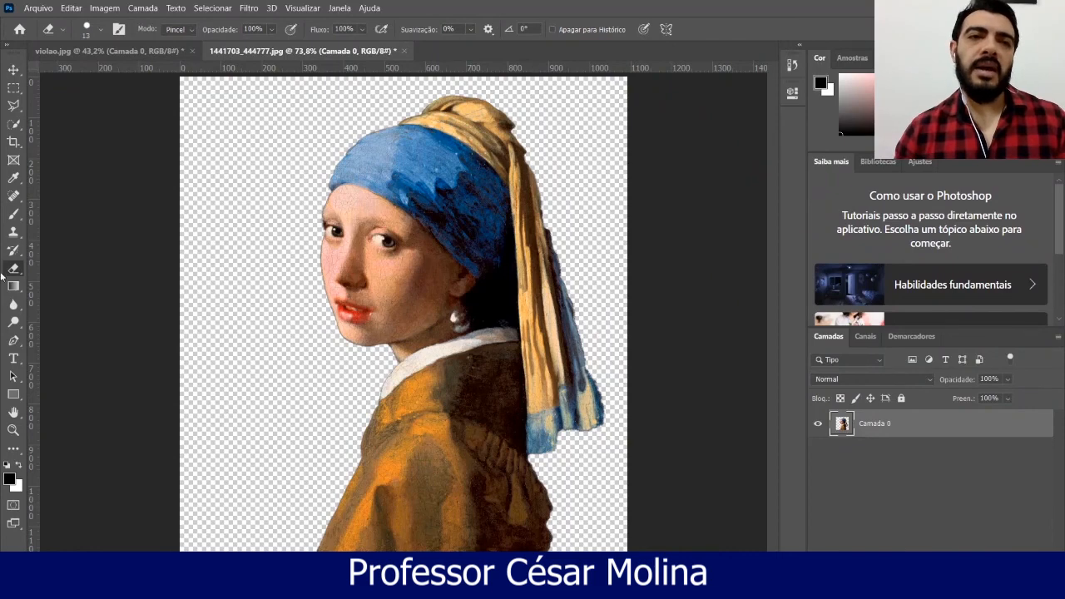
left_click(94, 49)
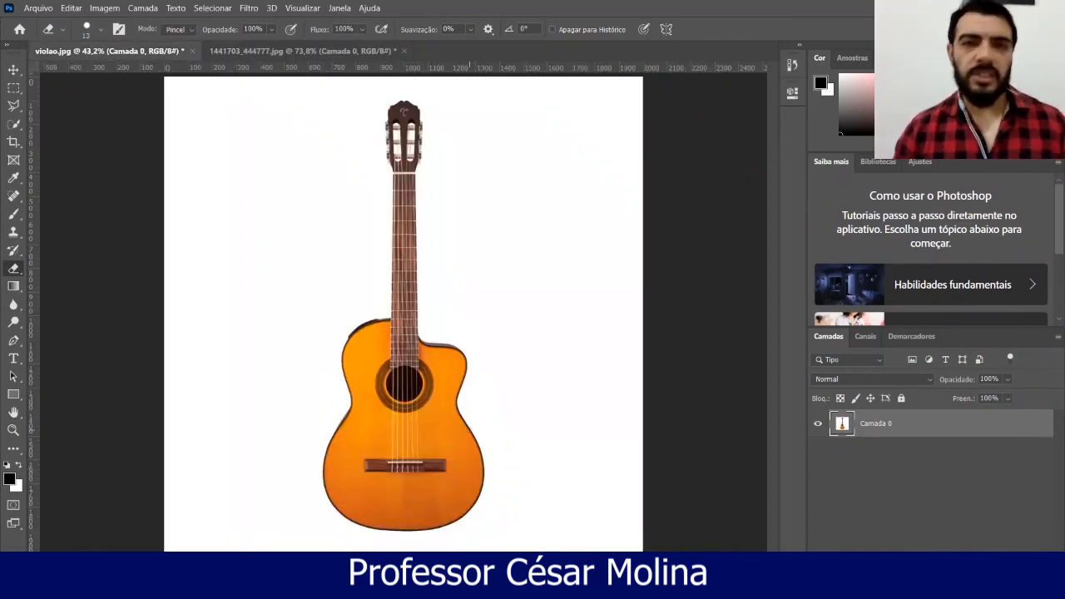
left_click(293, 50)
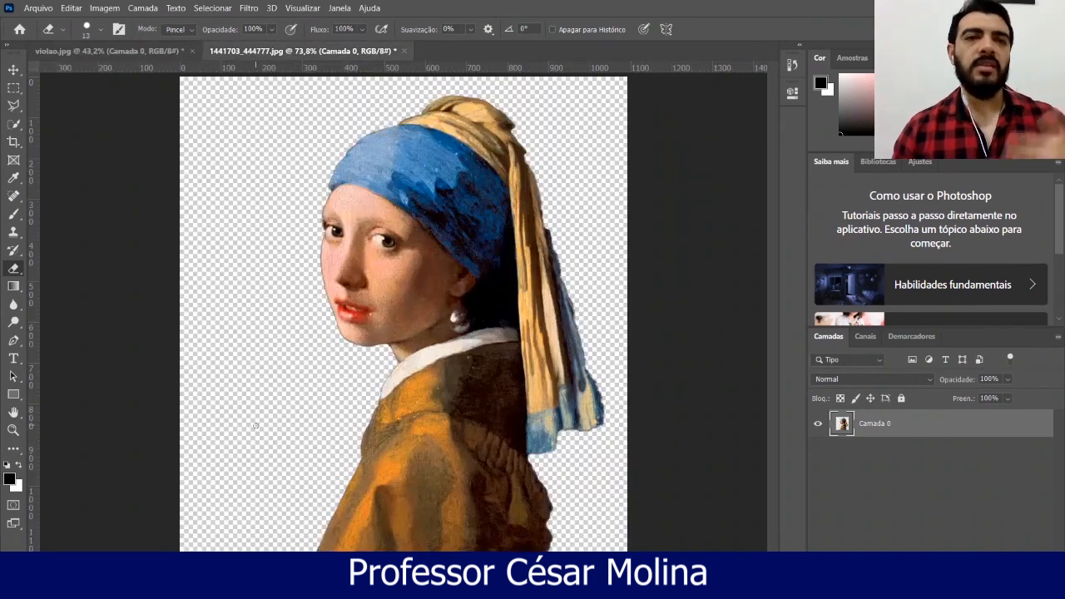